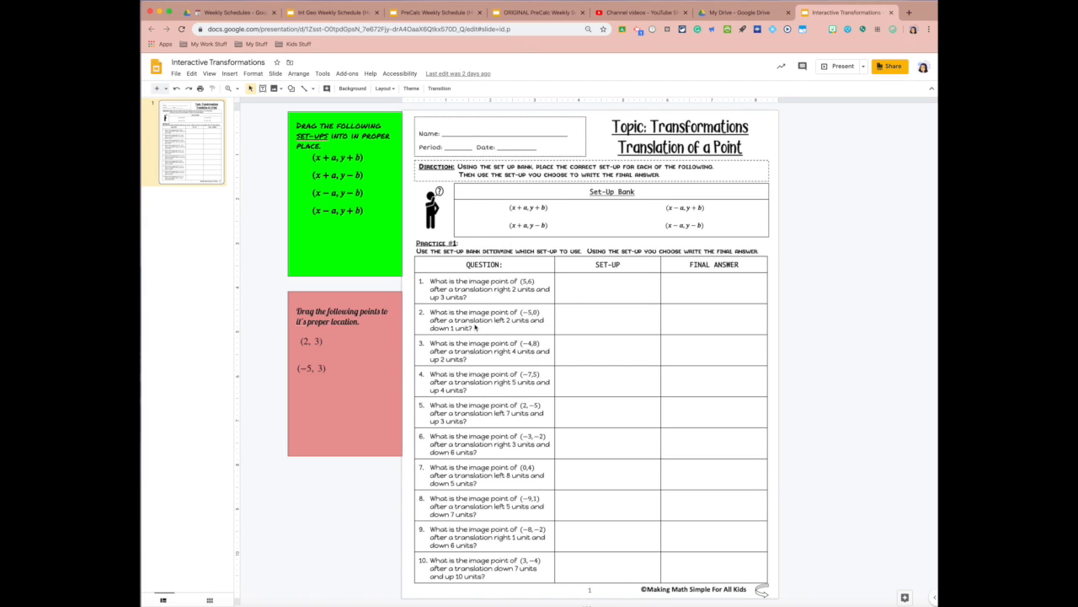
# Switch to Google Drive and create a new blank Google Form.
pyautogui.click(739, 12)
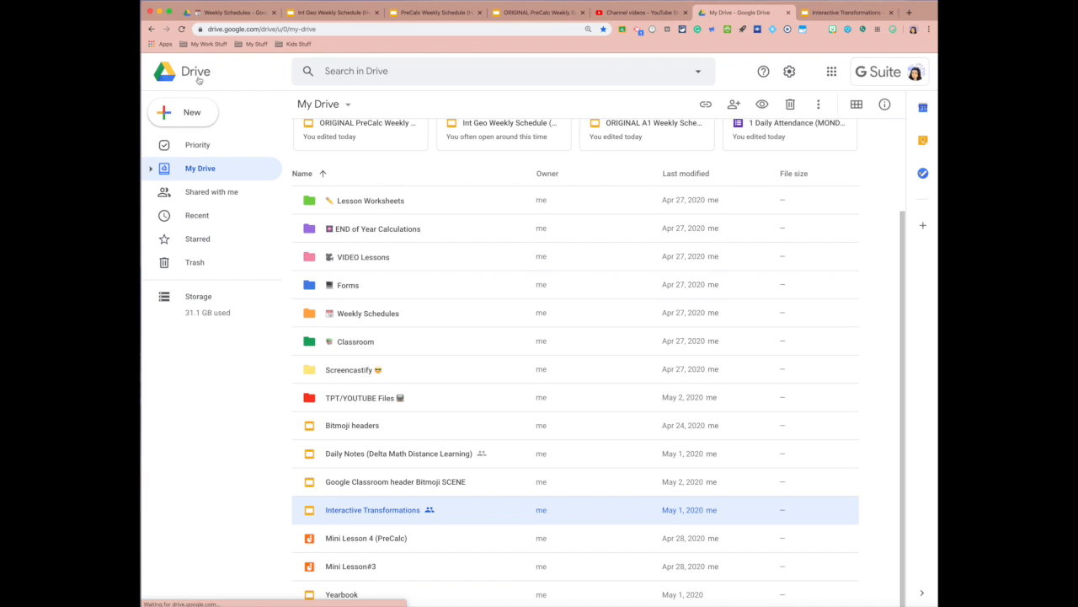
pyautogui.click(165, 114)
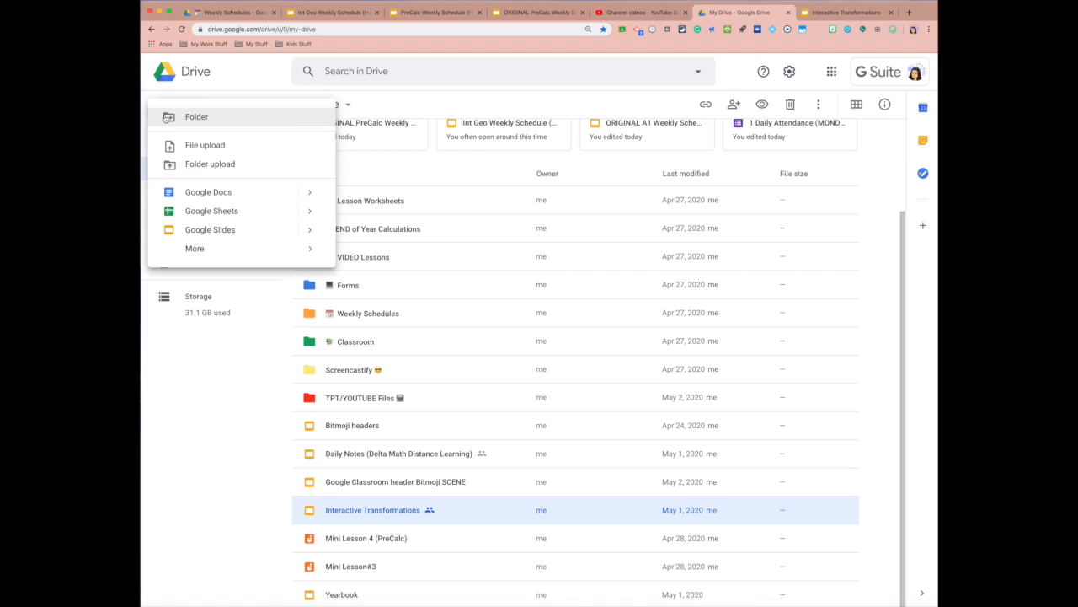
pyautogui.moveTo(216, 250)
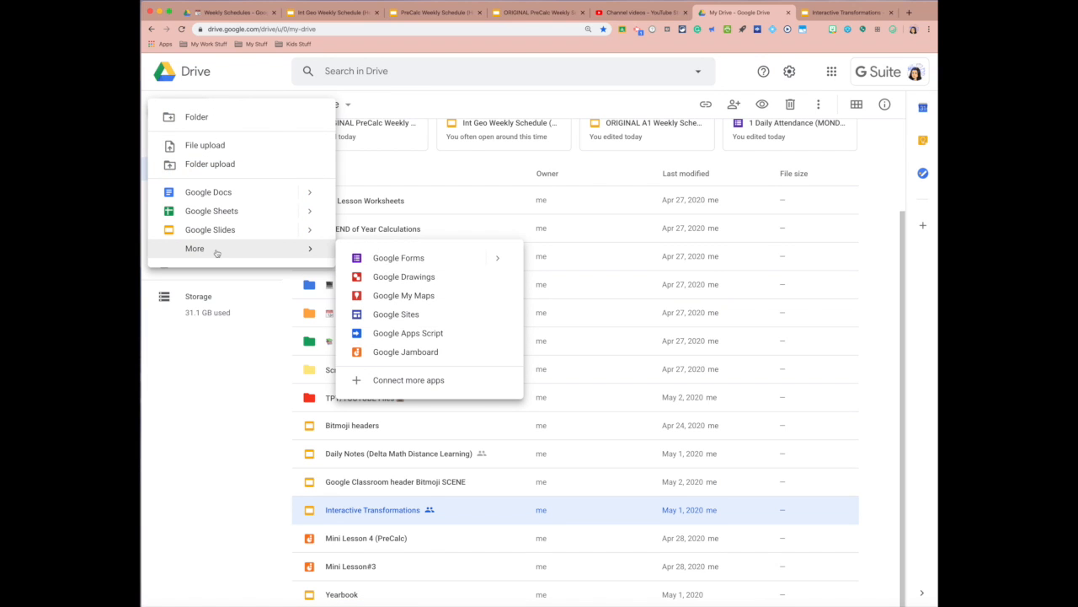
pyautogui.click(396, 261)
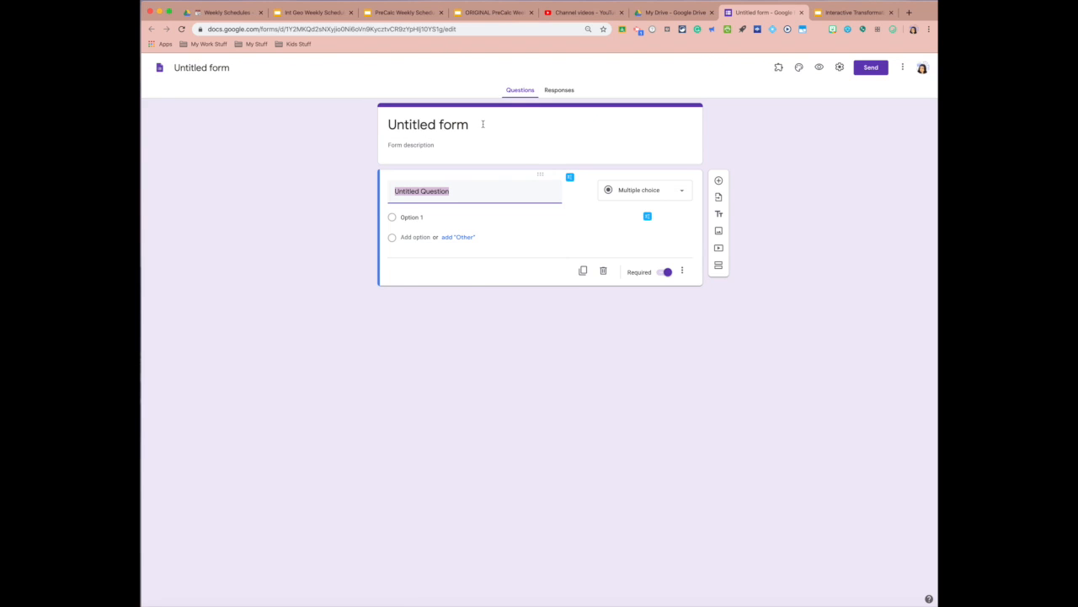
# Title the form "Activity Questionnaire".
pyautogui.click(483, 124)
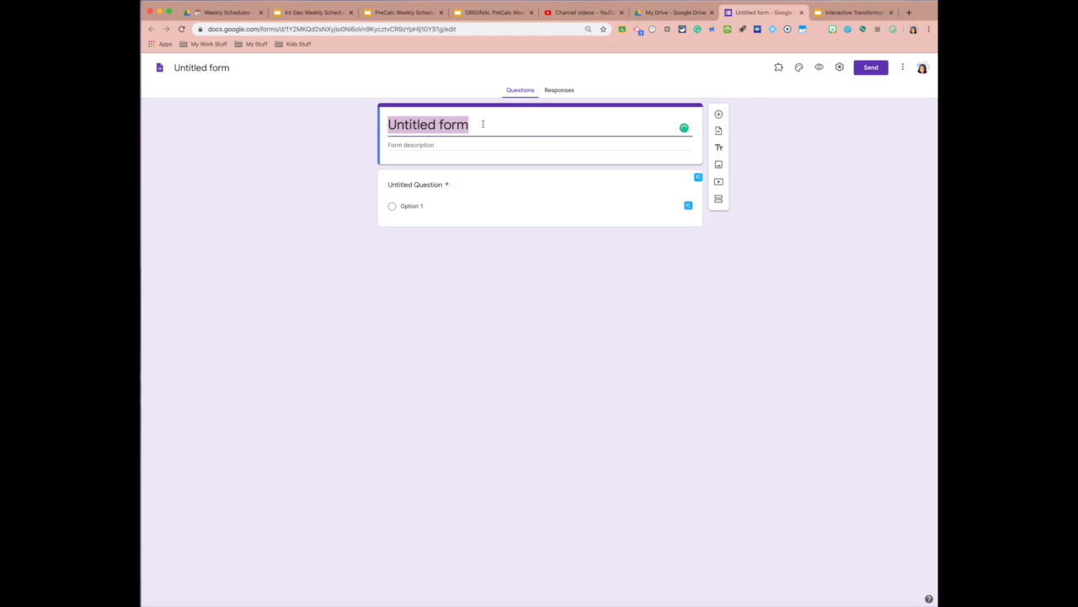
pyautogui.write('Activi')
pyautogui.write('ty Qu')
pyautogui.write('estion')
pyautogui.write('na')
pyautogui.press('BackSpace')
pyautogui.write('naire')
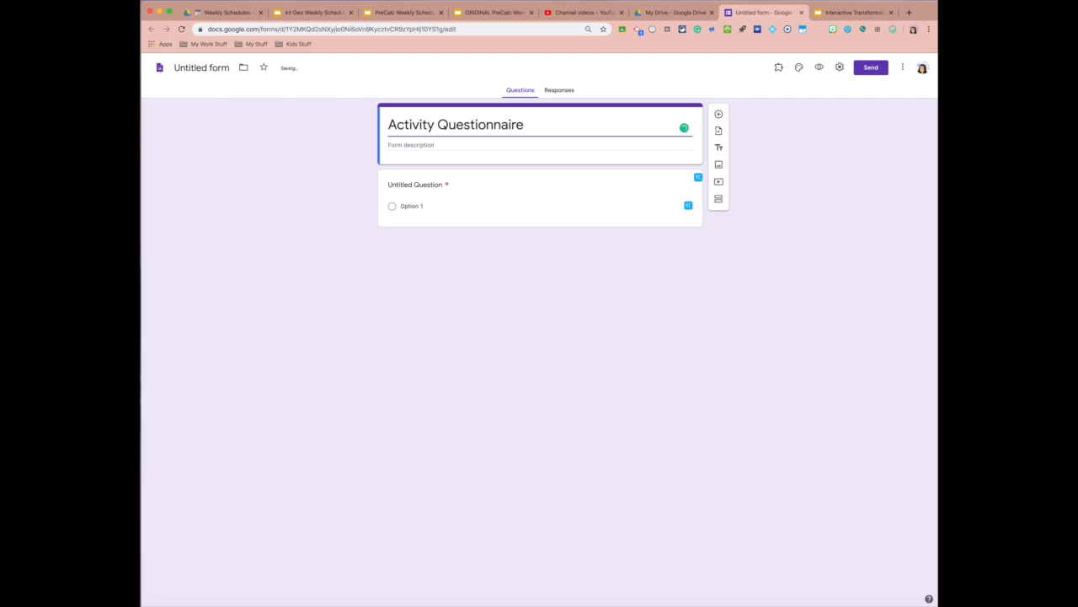
# Enter the form description "Complete this form related to the activity you did on google slides.".
pyautogui.click(447, 146)
pyautogui.write('Complete this form')
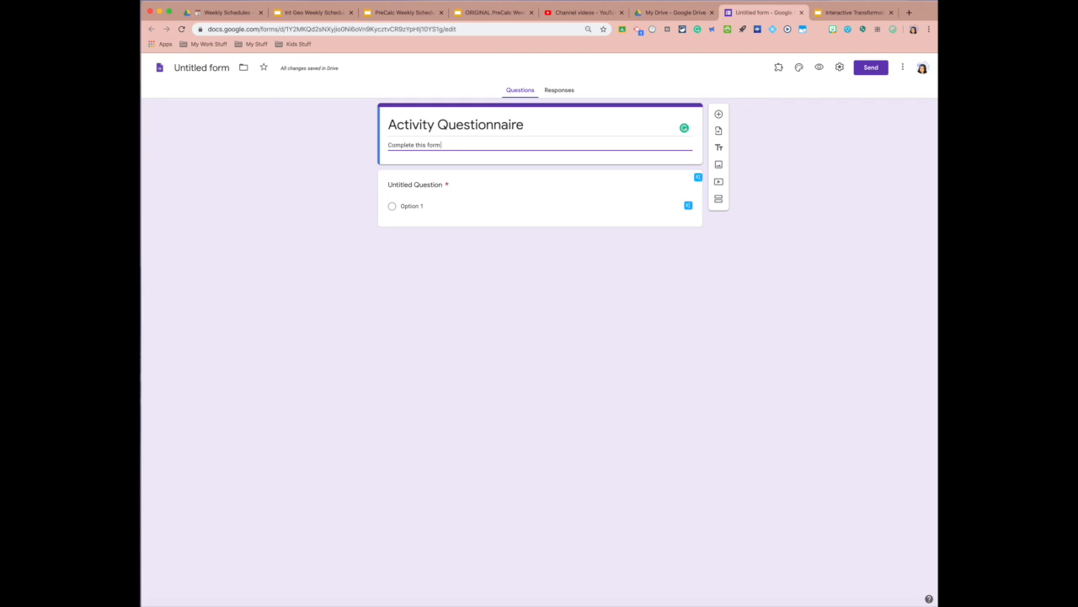
pyautogui.write(' related to the activity you did on g')
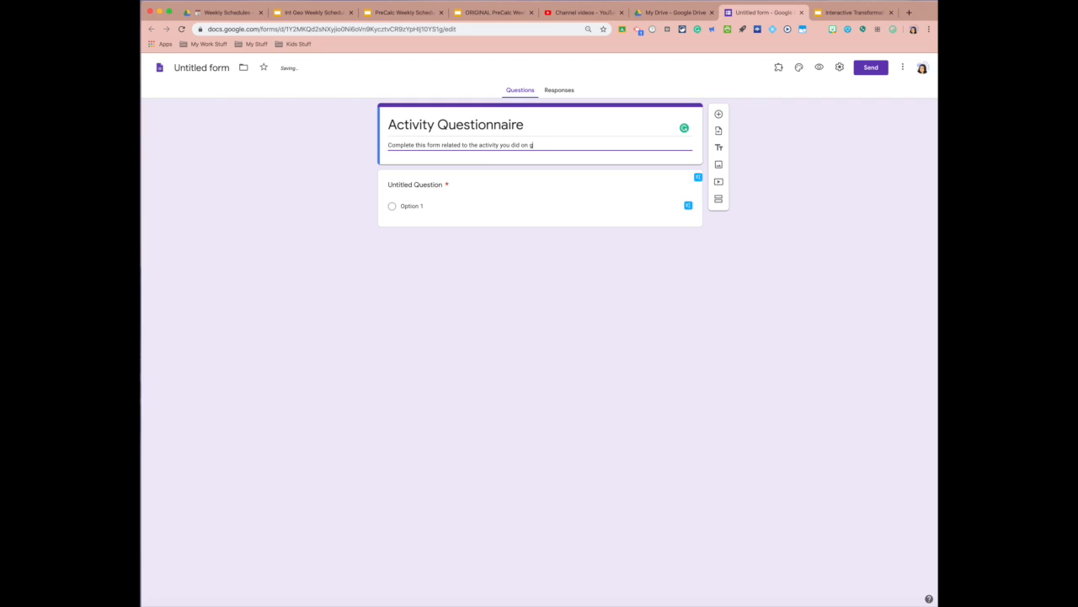
pyautogui.write('oogle slides.')
# Word the first question "Name (First and Last)" as a short-answer question.
pyautogui.click(397, 184)
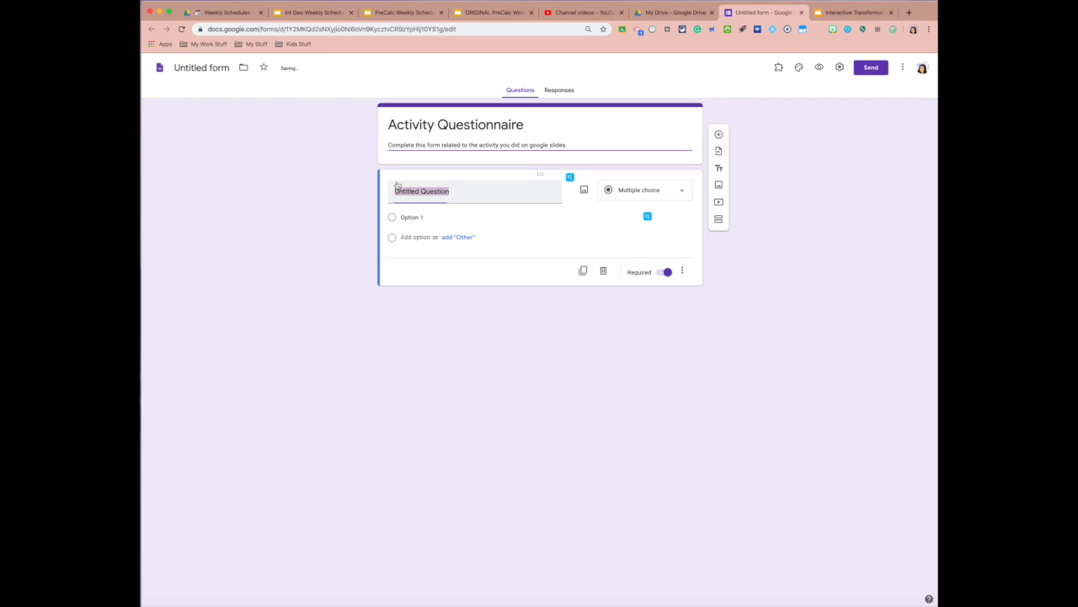
pyautogui.write('Name')
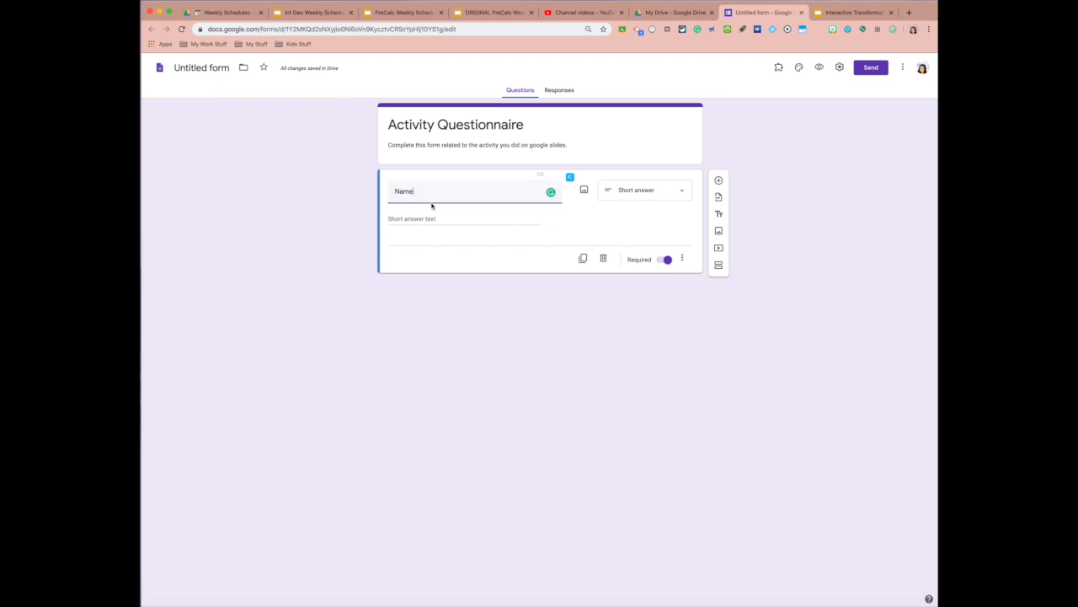
pyautogui.write('(First and Last')
# Add the question "1. Did you enjoy the activity?" and make it a dropdown.
pyautogui.click(720, 182)
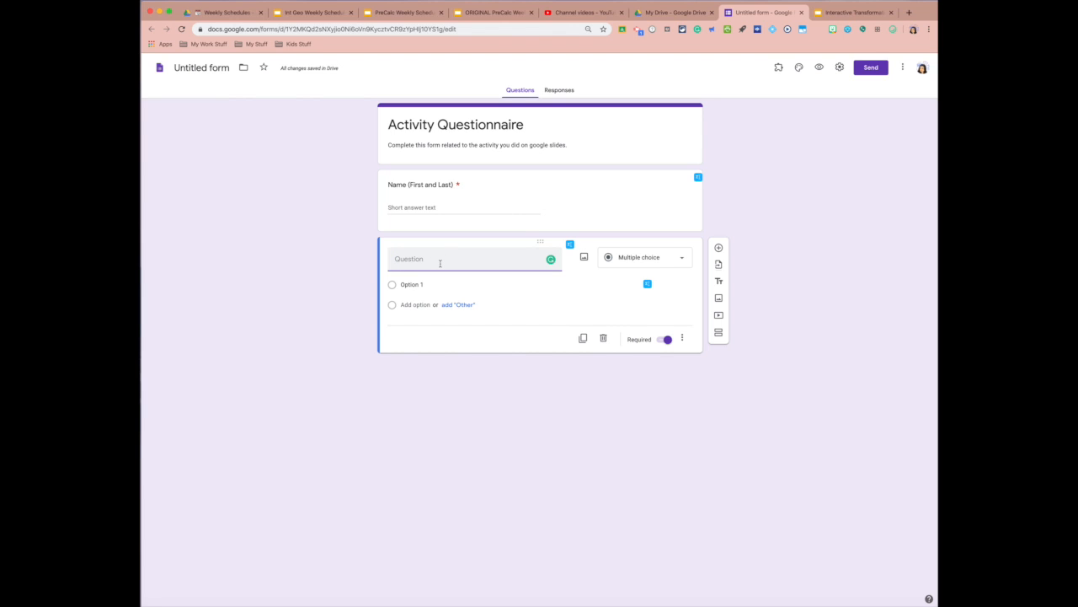
pyautogui.write('1. Did u you enjoy the activ')
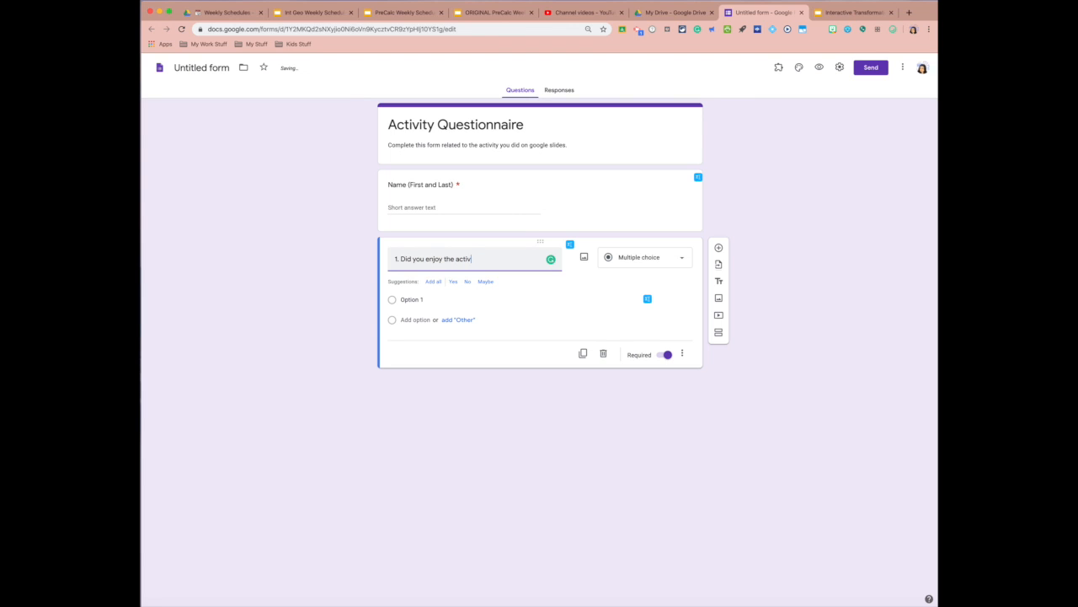
pyautogui.write('ity?')
pyautogui.click(647, 262)
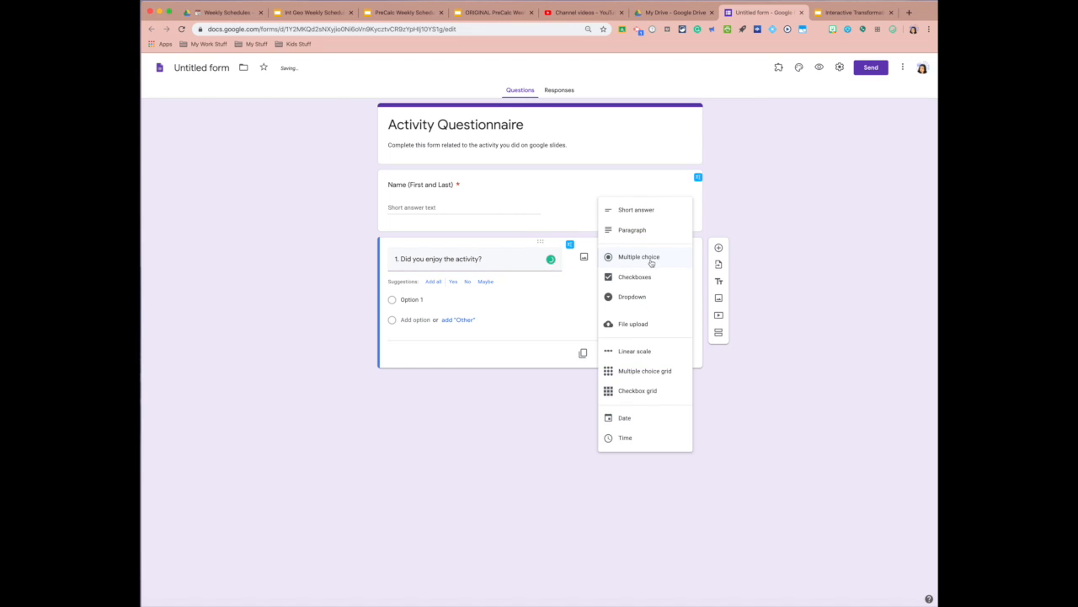
pyautogui.click(649, 299)
# Give the enjoyment question the two dropdown options "Yes" and "No", with Yes capitalised.
pyautogui.click(415, 284)
pyautogui.write('yes')
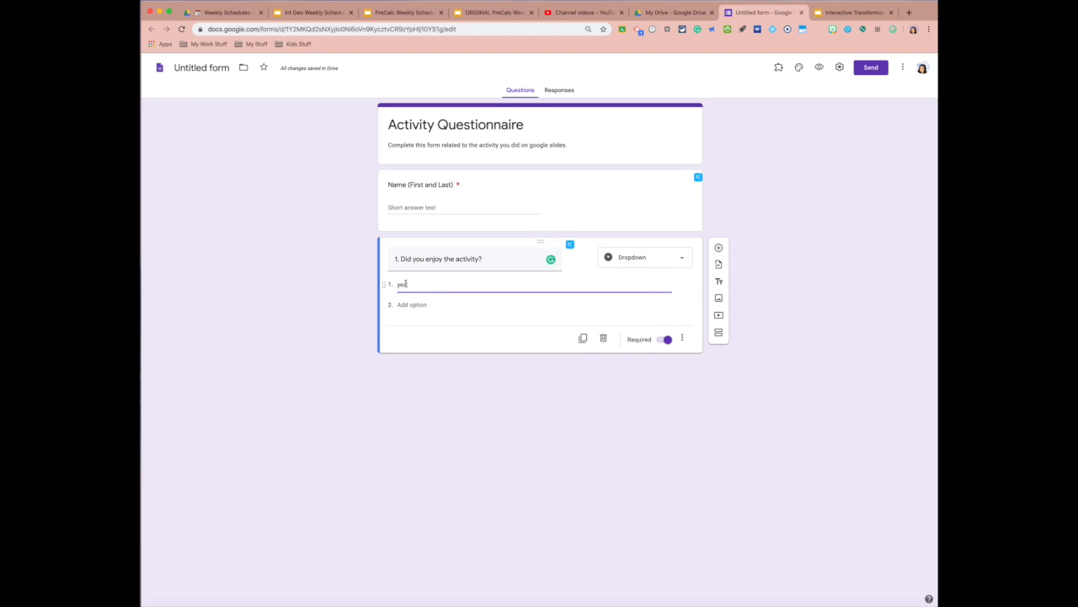
pyautogui.click(429, 309)
pyautogui.click(426, 284)
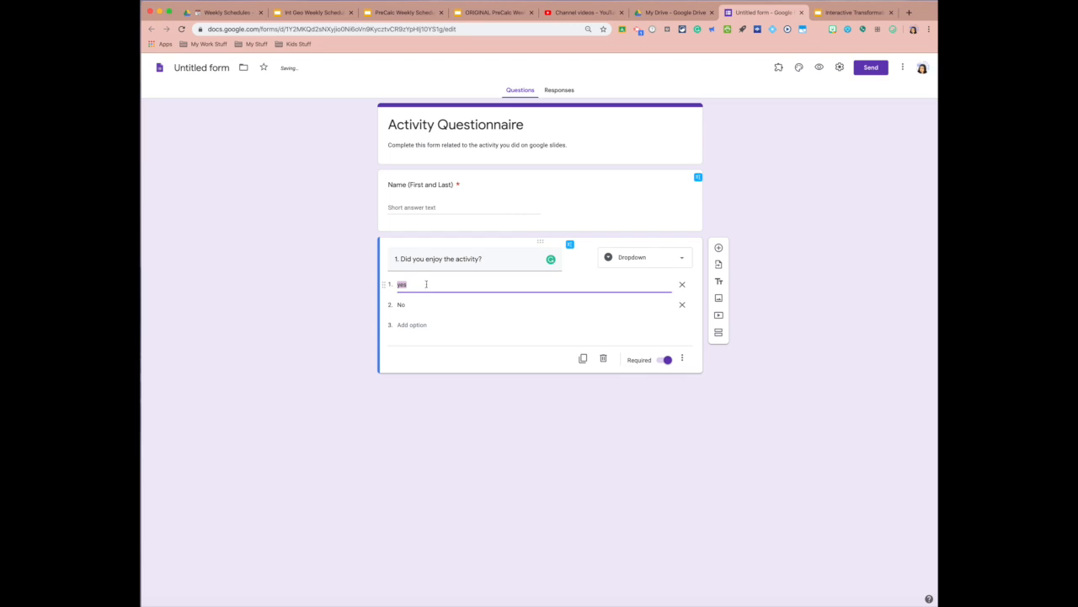
pyautogui.moveTo(413, 284); pyautogui.dragTo(397, 286)
pyautogui.write('Yes')
# Append a thumbs-up emoji to the Yes option and a red cross mark emoji to the No option with JoyPixels.
pyautogui.click(421, 284)
pyautogui.click(894, 32)
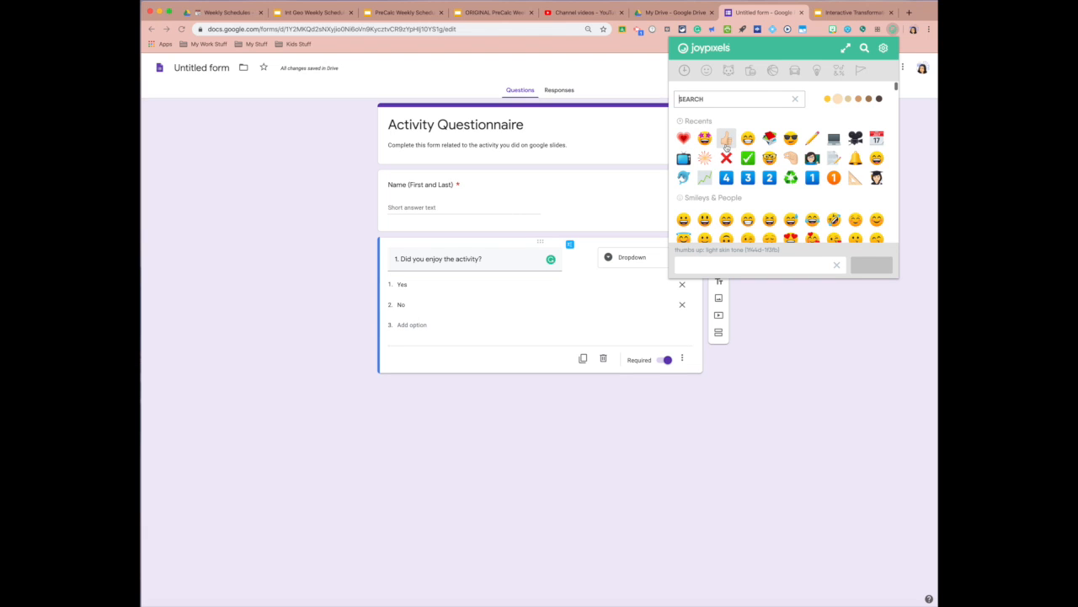
pyautogui.click(725, 144)
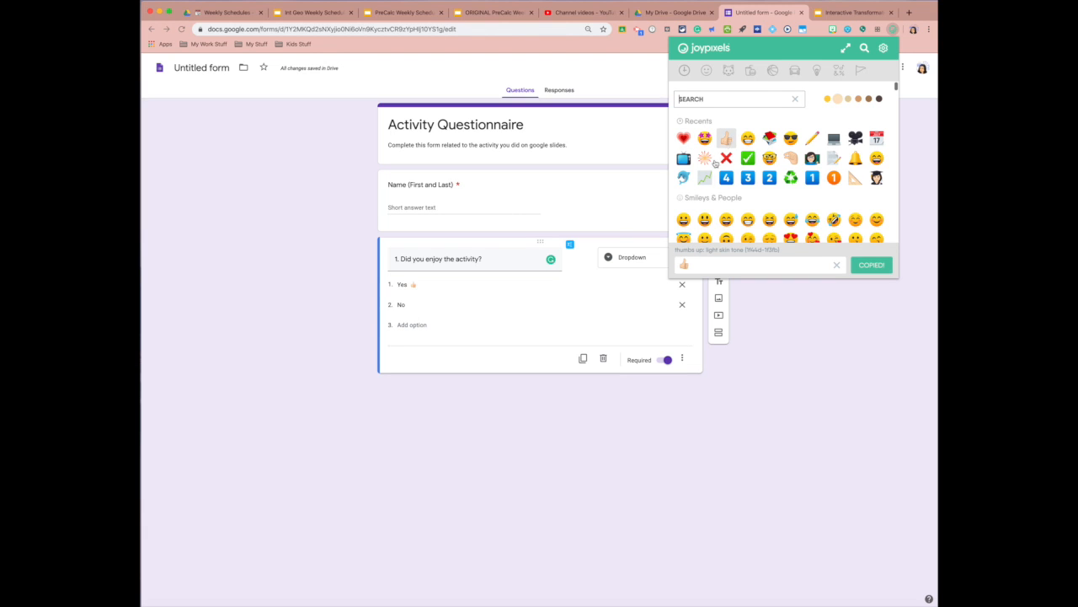
pyautogui.click(412, 304)
pyautogui.click(412, 304)
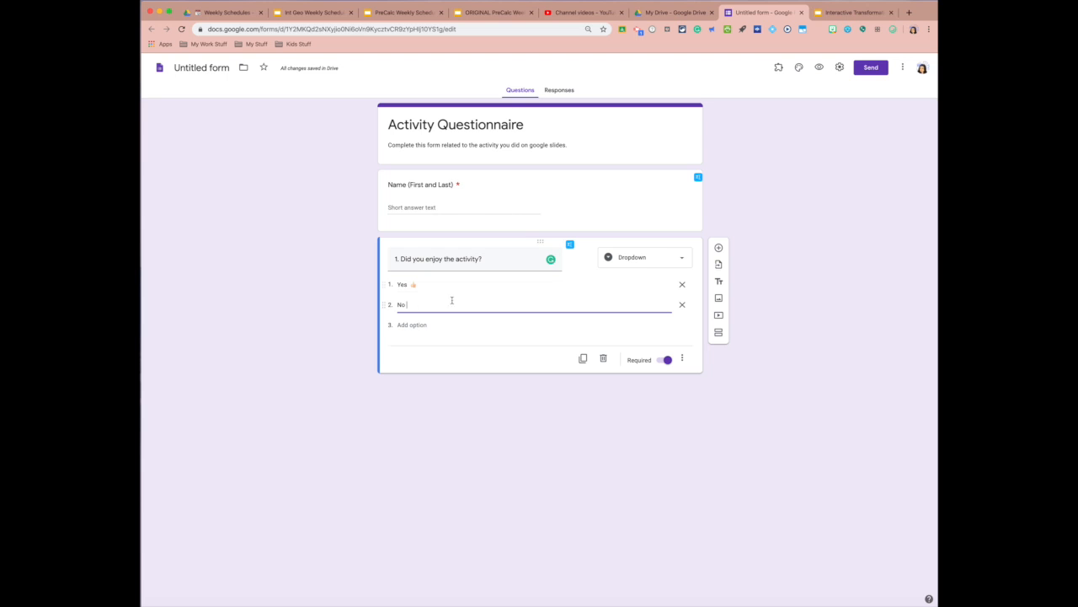
pyautogui.click(892, 31)
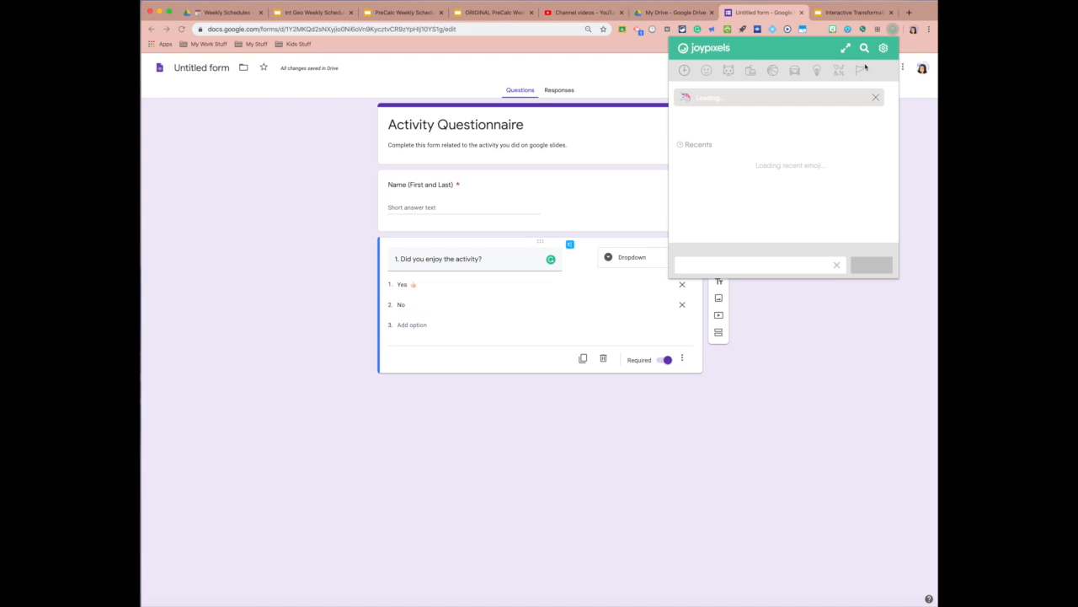
pyautogui.click(726, 158)
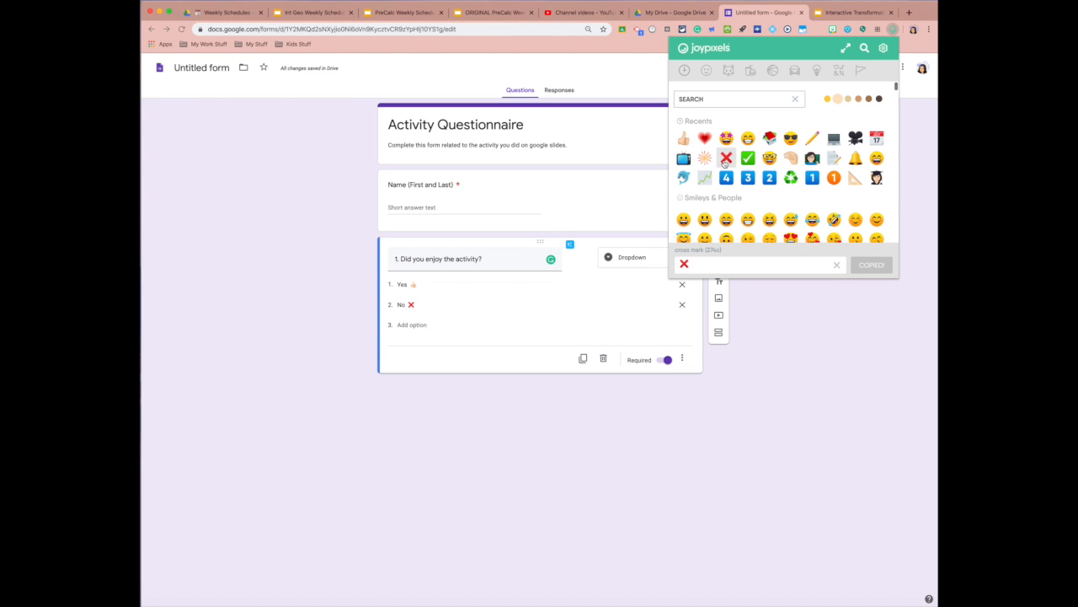
pyautogui.click(539, 337)
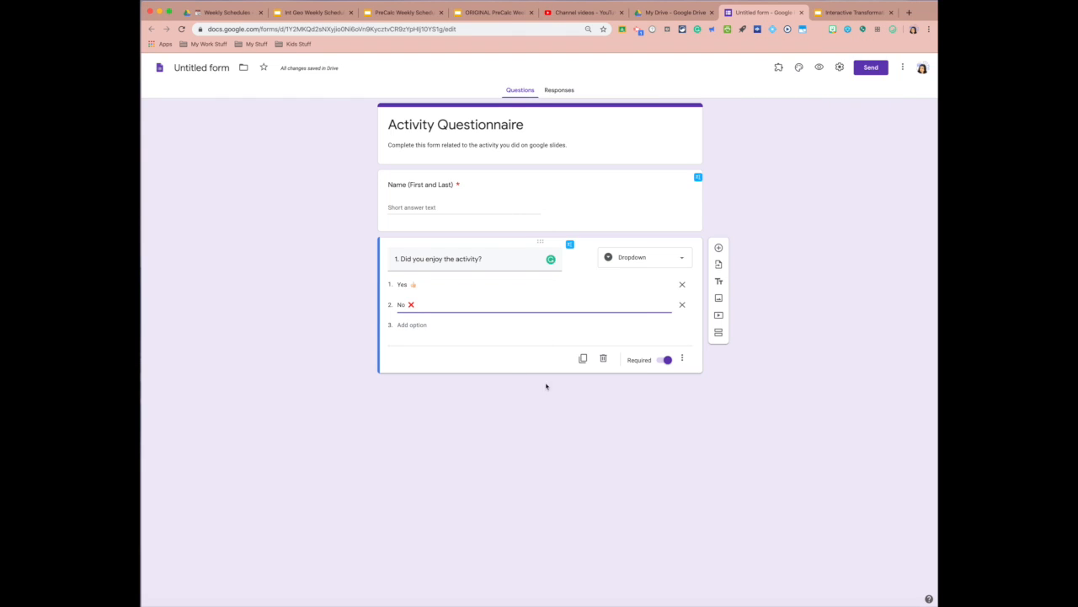
# Add the question "2. Was the activity easy to follow or difficult?" as a linear scale.
pyautogui.click(719, 249)
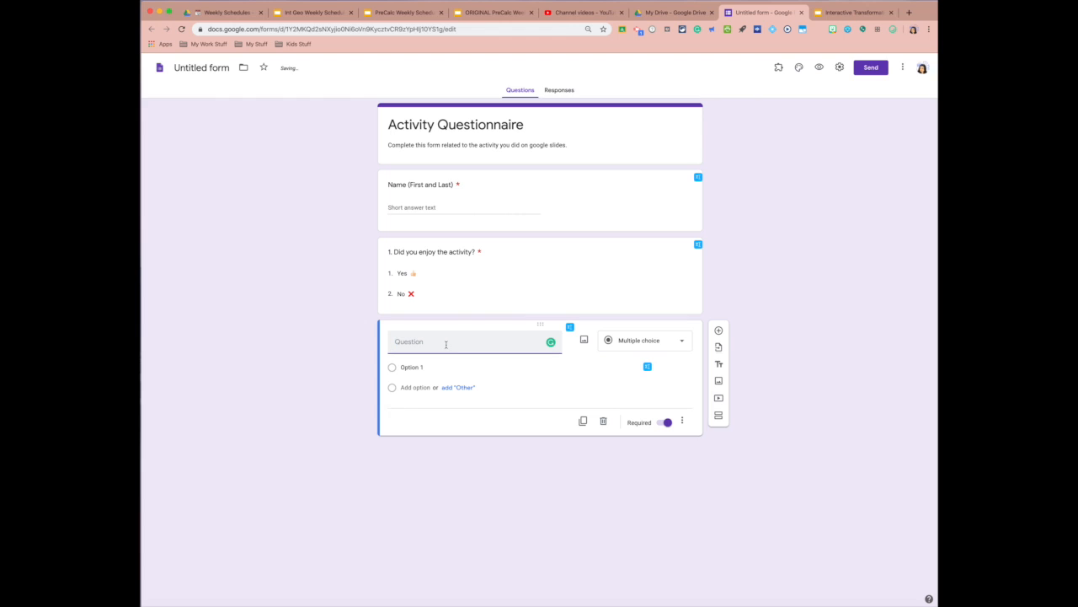
pyautogui.write('2. Was the activity easy to follow')
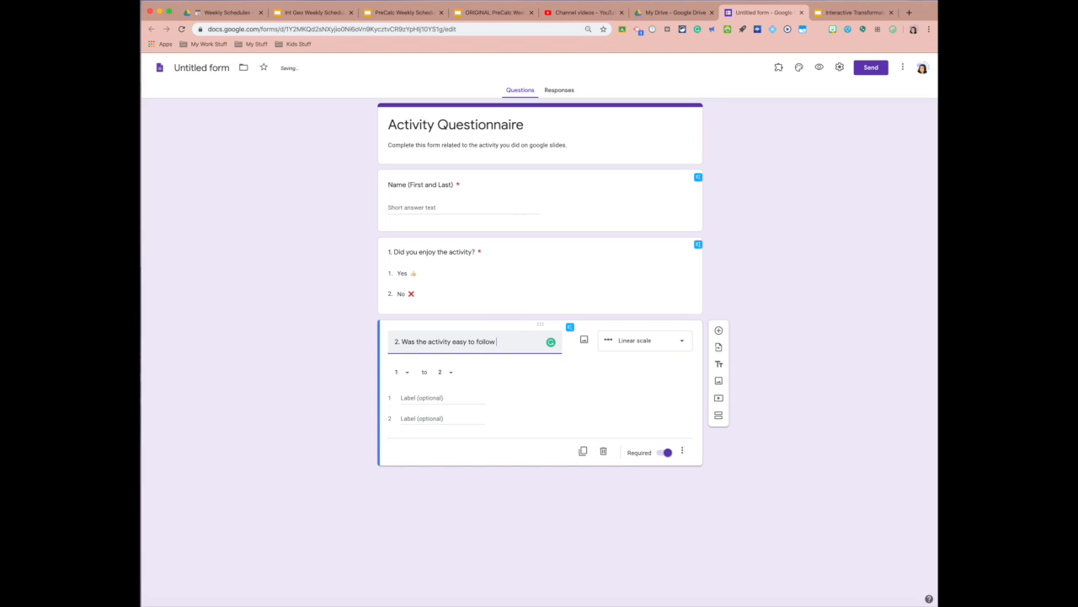
pyautogui.write(' or difficult?')
pyautogui.click(645, 346)
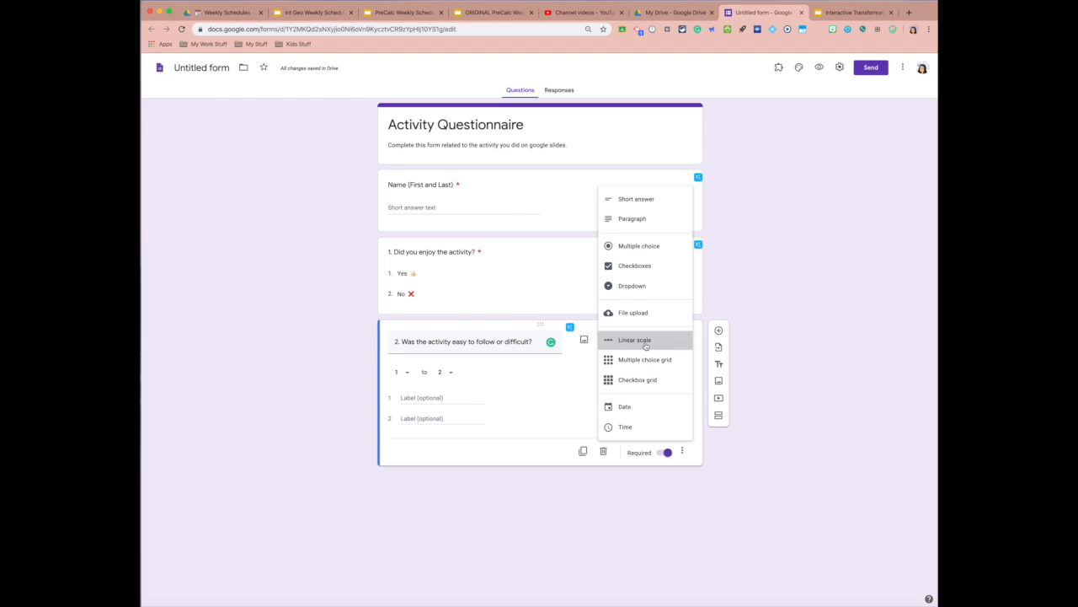
pyautogui.click(645, 345)
# Set question 2's scale from 1 to 5, labelling 1 "Easy to follow" and 5 "Extremely Difficult".
pyautogui.click(403, 398)
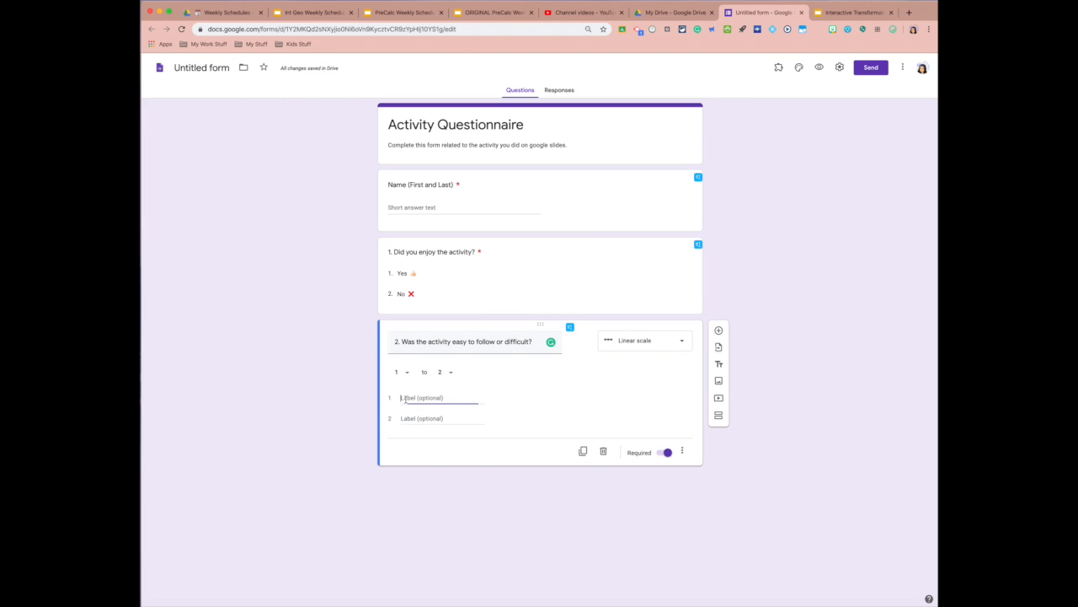
pyautogui.write('Easy to follow')
pyautogui.click(403, 418)
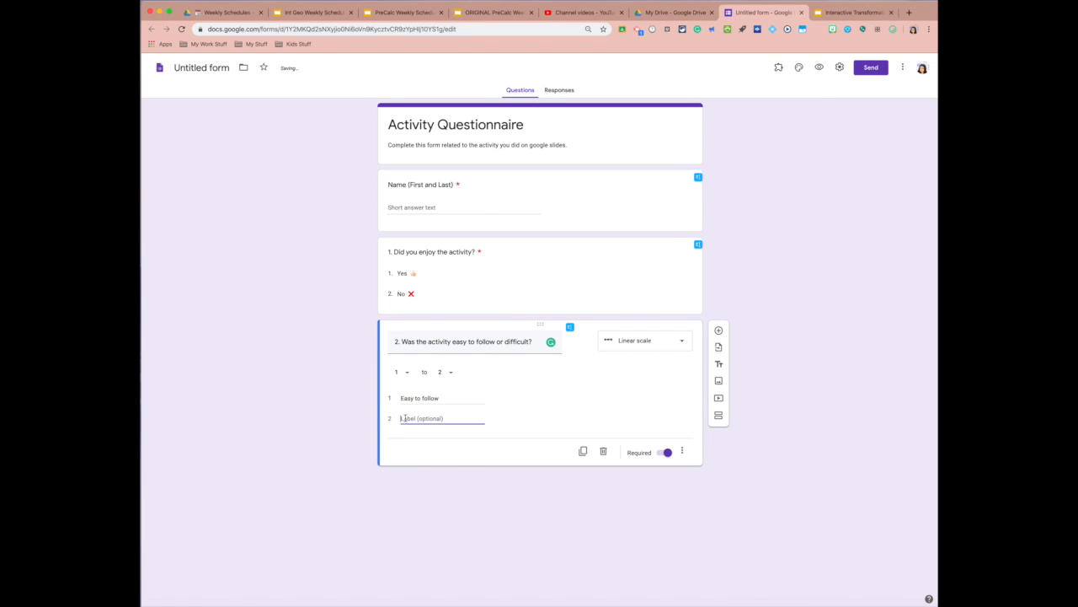
pyautogui.click(448, 373)
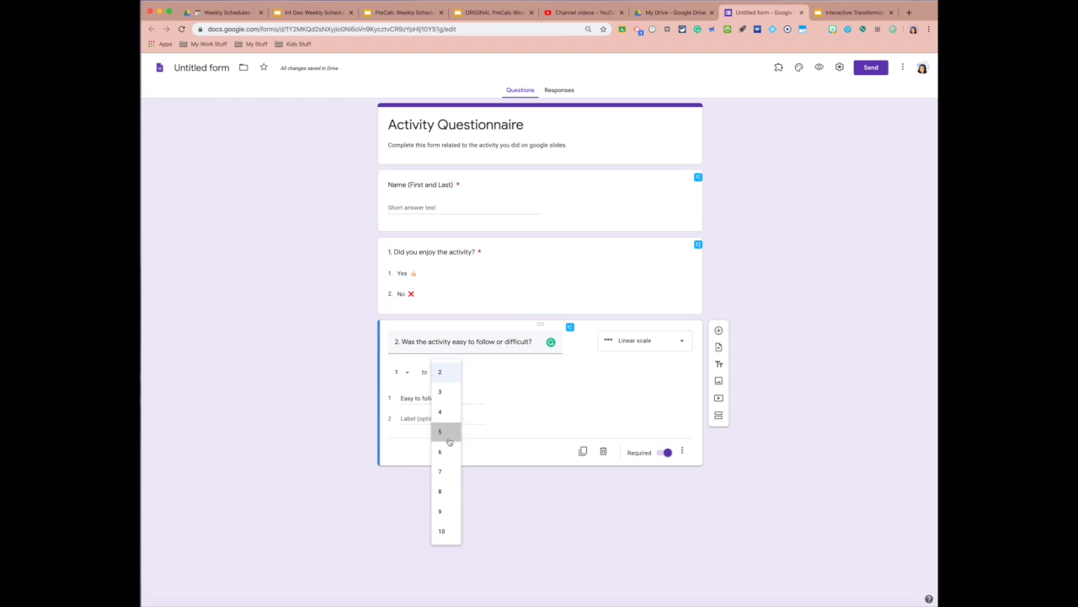
pyautogui.click(438, 430)
pyautogui.click(428, 418)
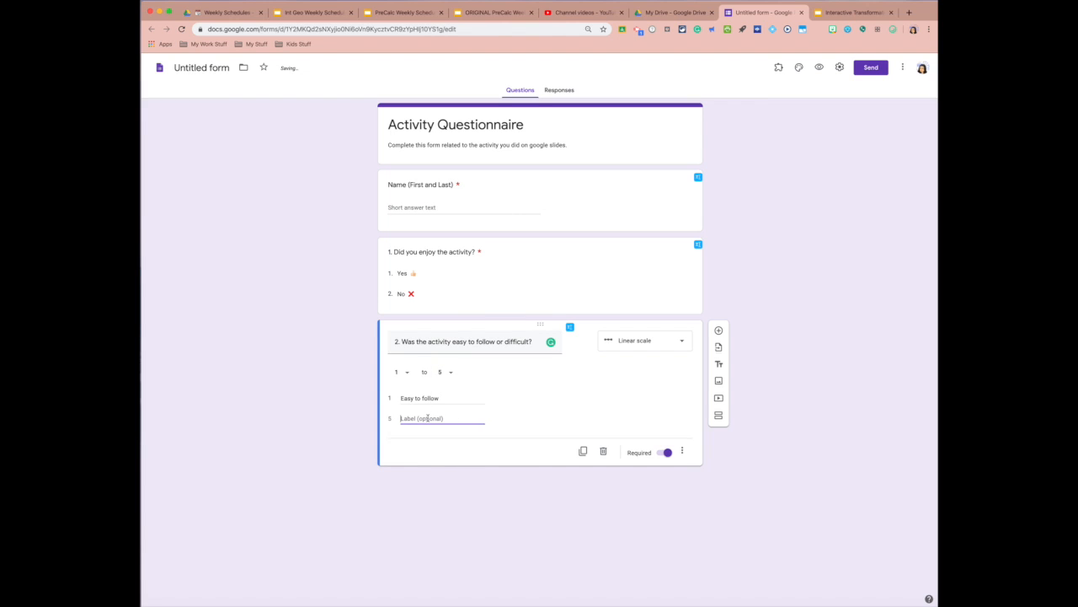
pyautogui.write('Extremely Difficult')
# Add the question "3. Would you like to do something similar again?" and make it a dropdown.
pyautogui.click(718, 332)
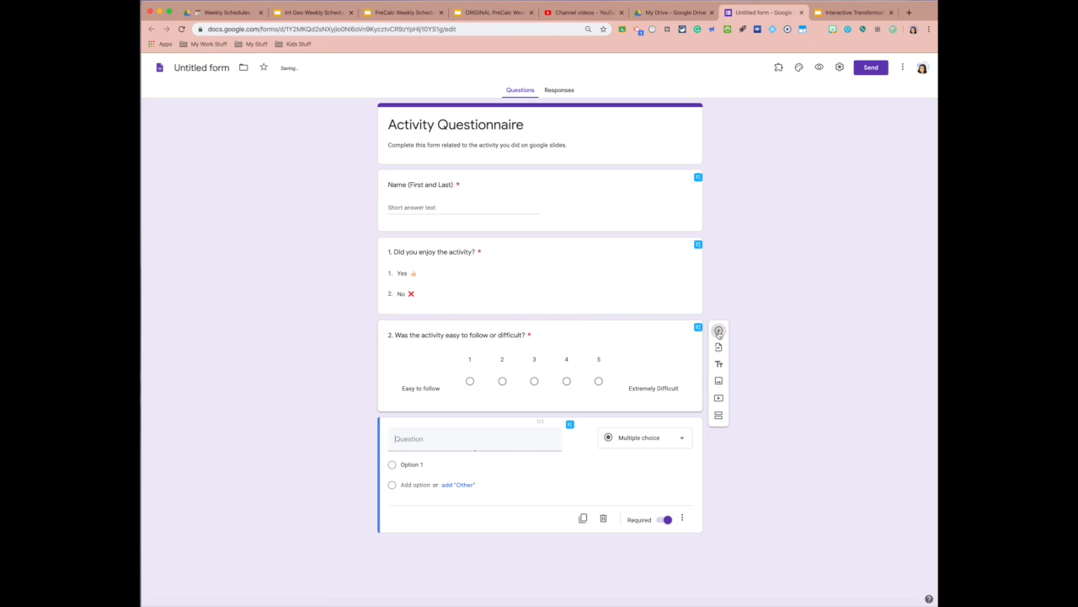
pyautogui.write('3.')
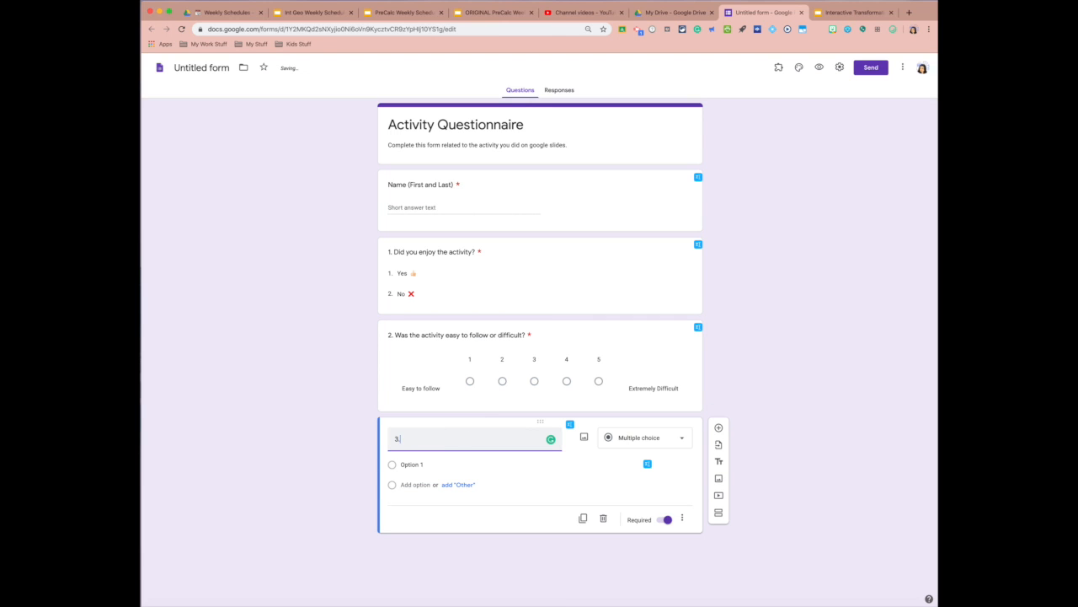
pyautogui.write(' Would you like to do something s')
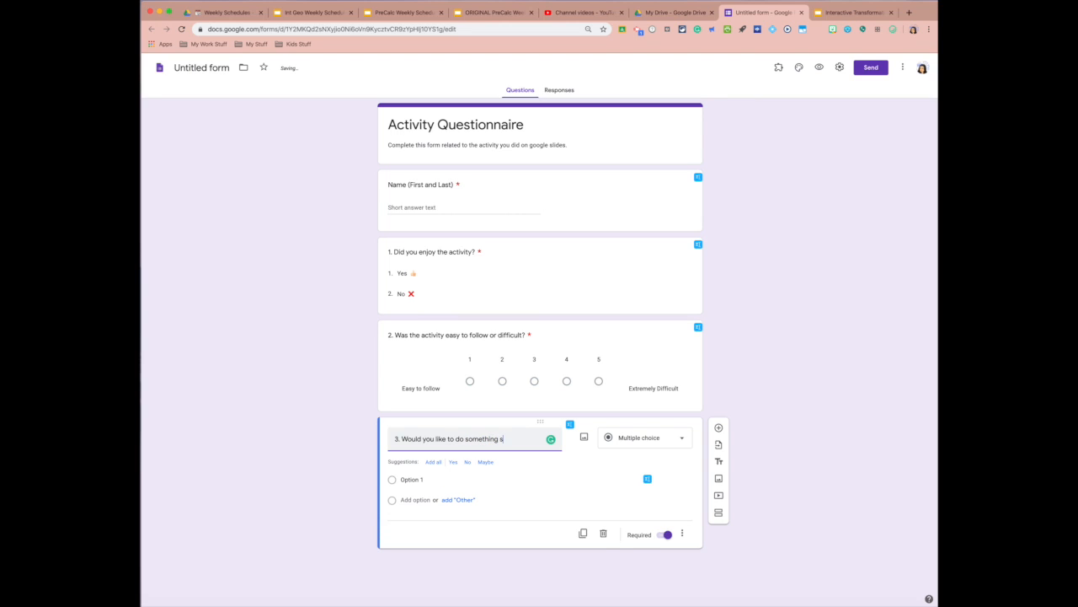
pyautogui.write('imilar again?')
pyautogui.click(679, 440)
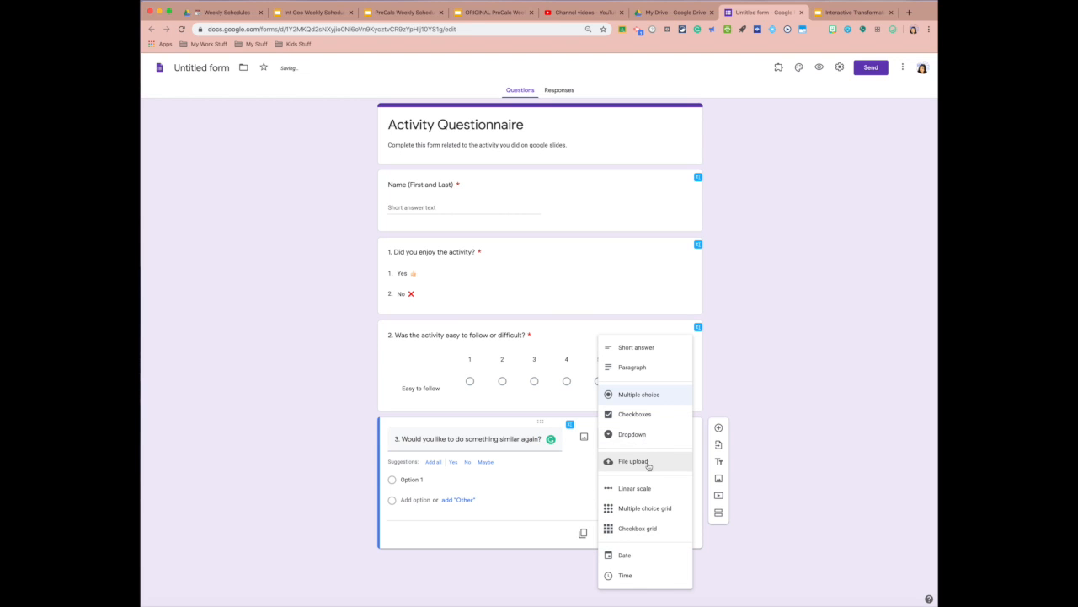
pyautogui.click(643, 435)
# Name question 3's first dropdown option "Yes" and append a light-skin-tone thumbs-up emoji with JoyPixels.
pyautogui.click(406, 465)
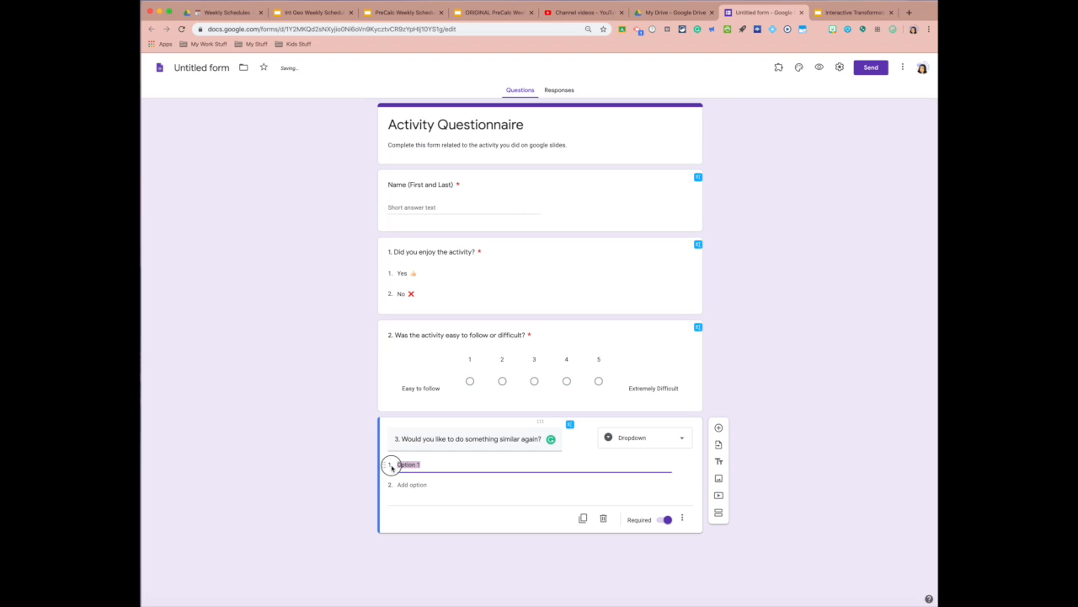
pyautogui.press('BackSpace')
pyautogui.write('YEs')
pyautogui.press('BackSpace')
pyautogui.press('BackSpace')
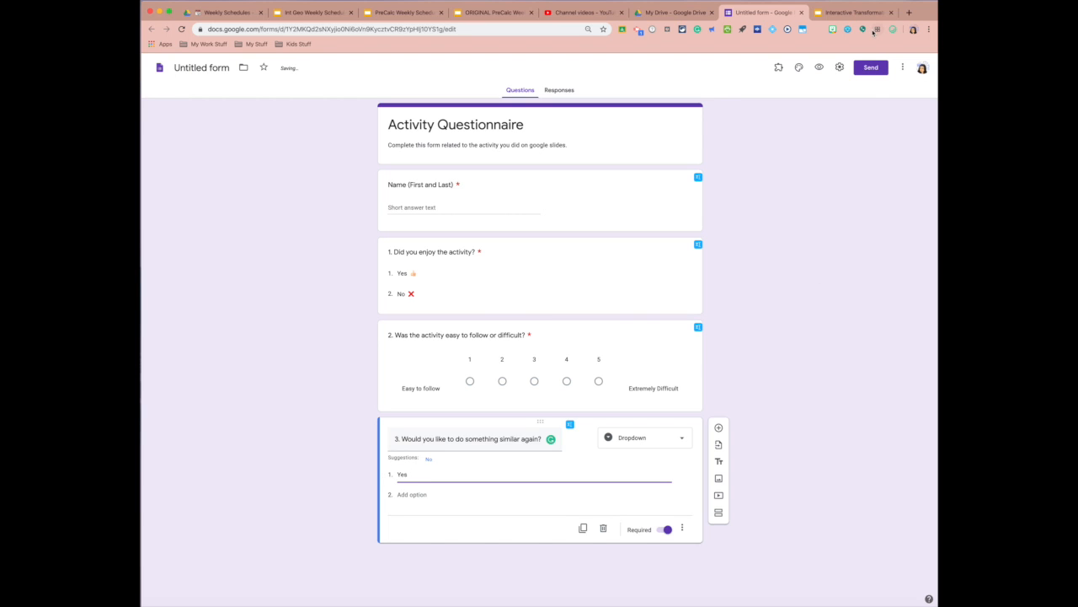
pyautogui.click(893, 30)
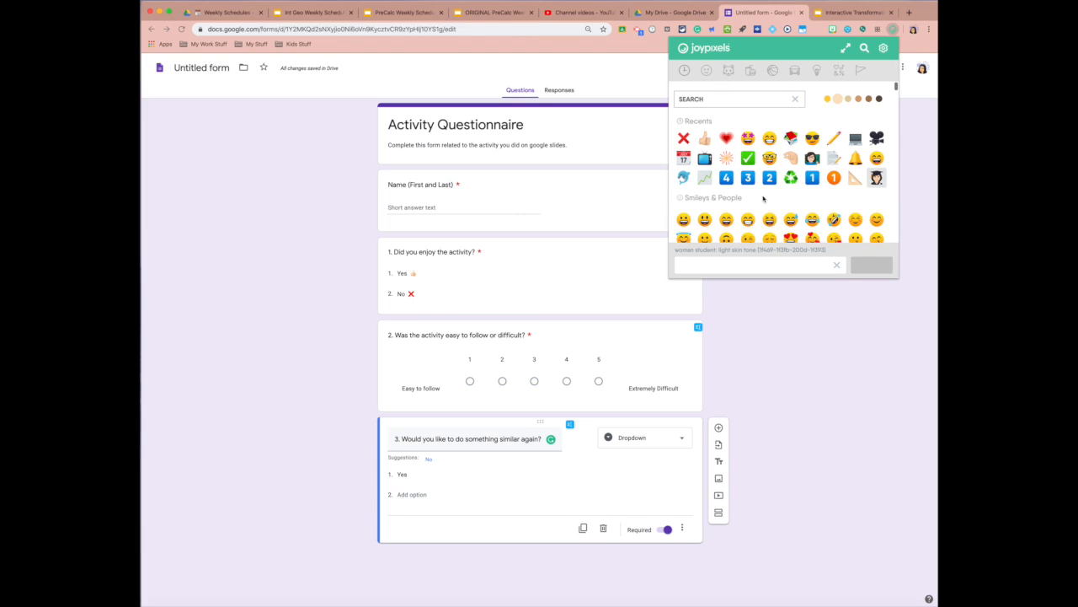
pyautogui.click(704, 137)
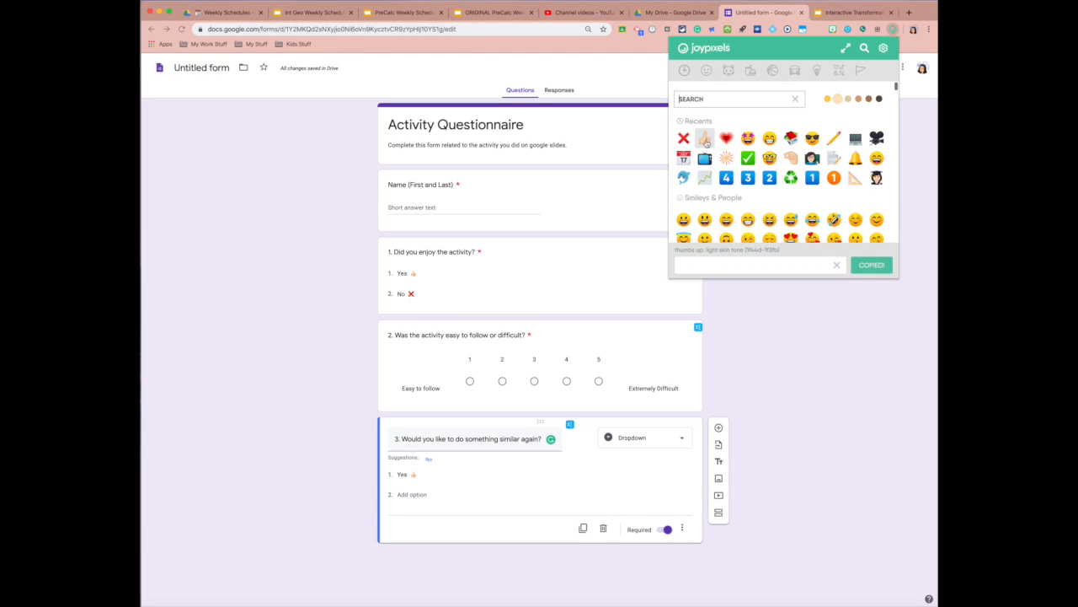
# Add "No" as question 3's second dropdown option and append a red cross mark emoji to it with JoyPixels.
pyautogui.click(413, 495)
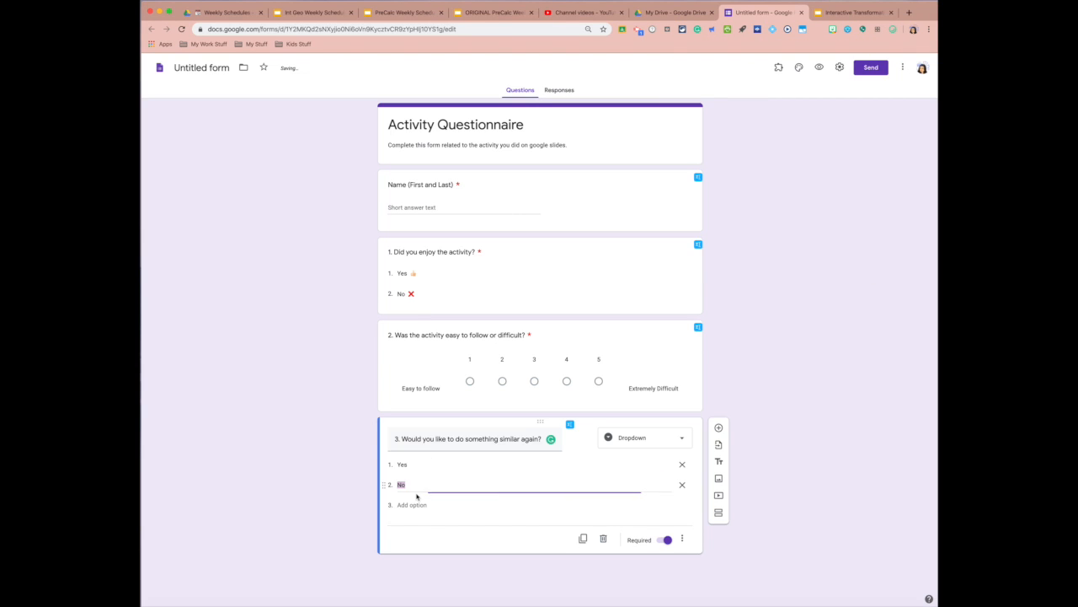
pyautogui.click(410, 486)
pyautogui.click(893, 29)
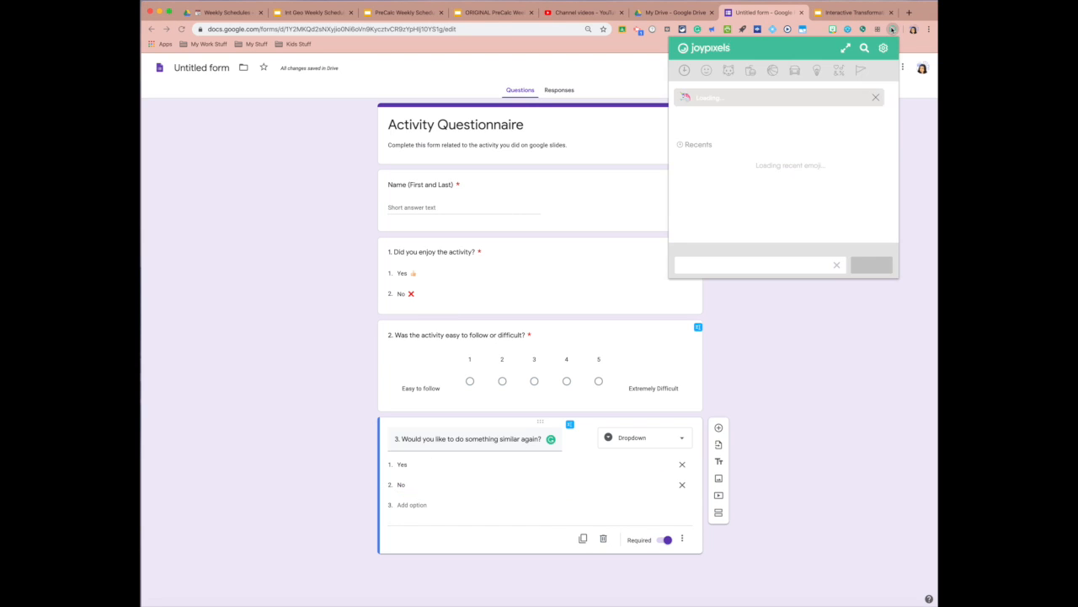
pyautogui.click(705, 139)
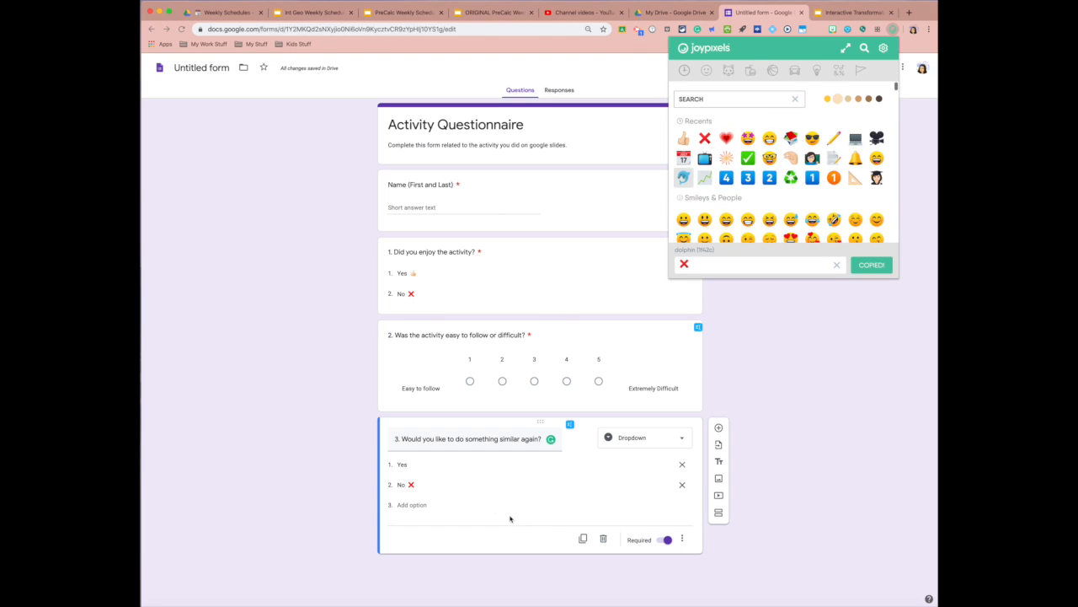
pyautogui.click(481, 489)
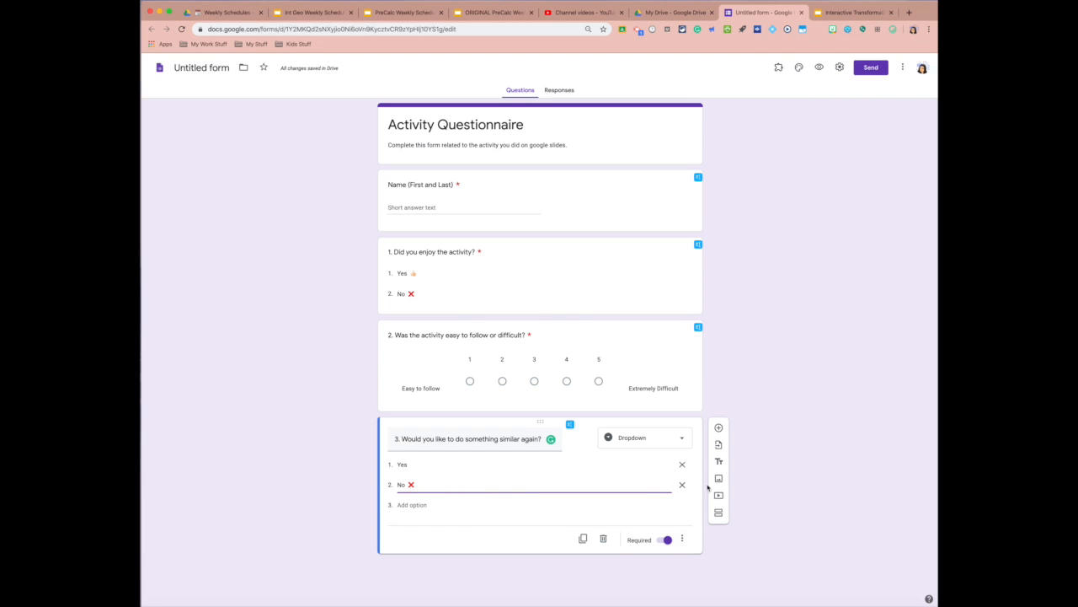
# Add the paragraph question "4. Explain what you learned about the activity." below question 3.
pyautogui.click(719, 427)
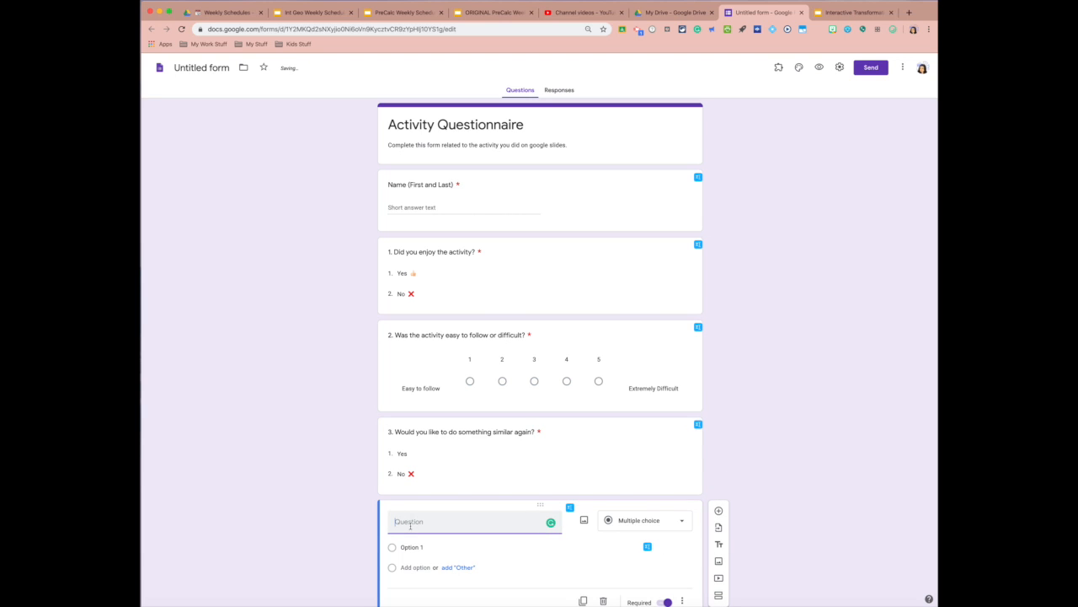
pyautogui.write('Expla')
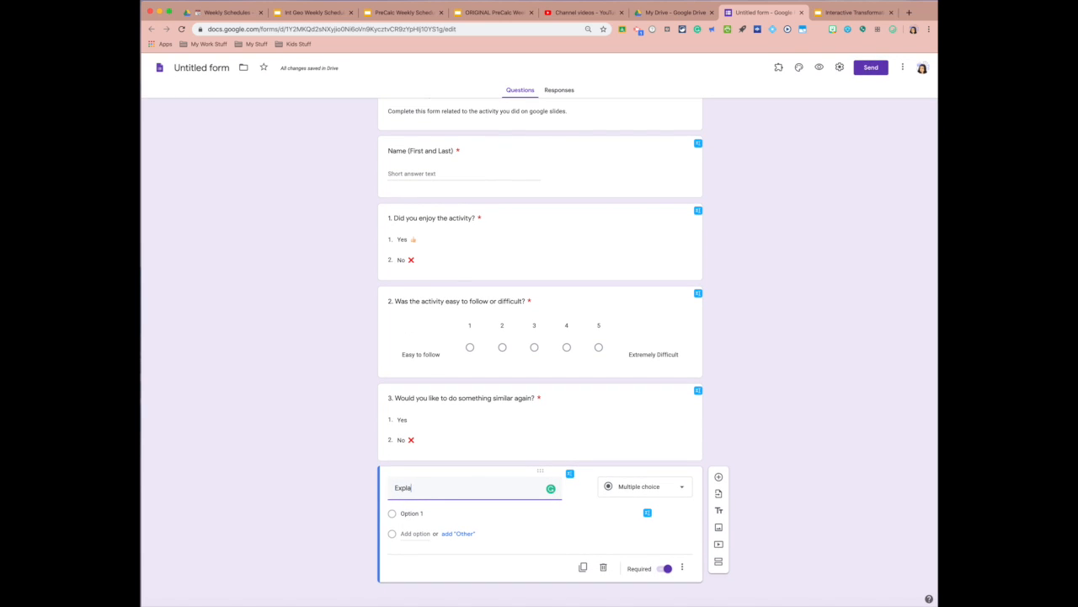
pyautogui.write('in what you learned')
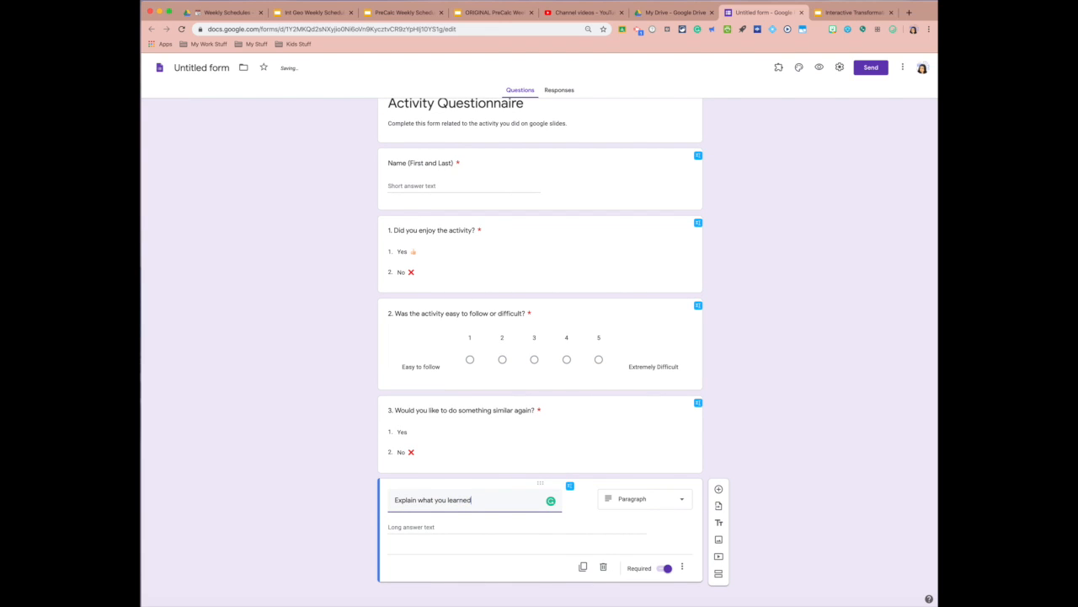
pyautogui.write(' about the activity.')
pyautogui.click(393, 499)
pyautogui.write('4.')
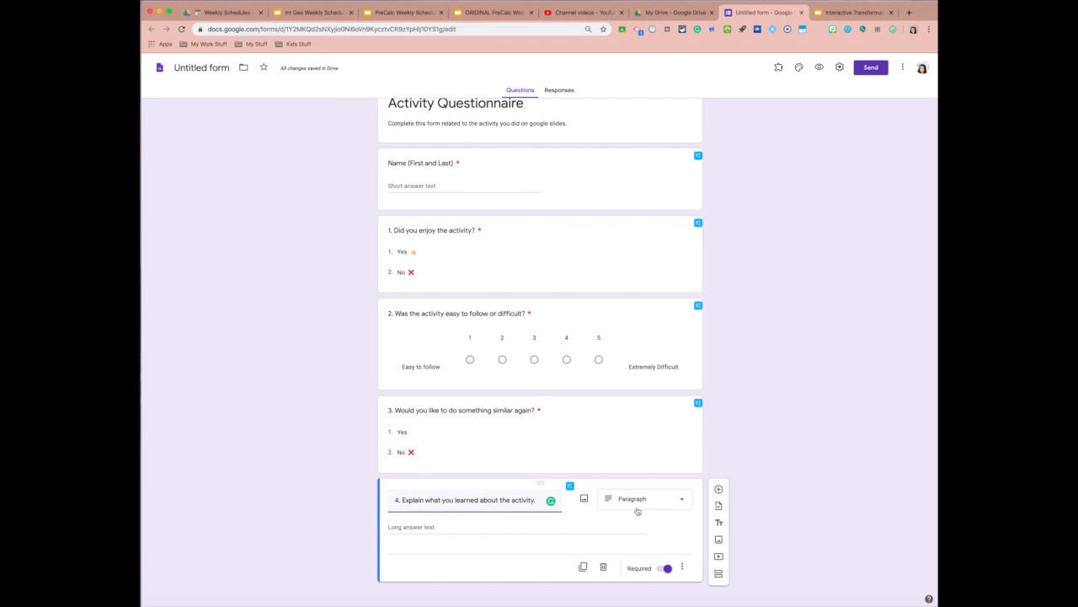
# Turn on response validation for question 4.
pyautogui.scroll(1, 386, 337)
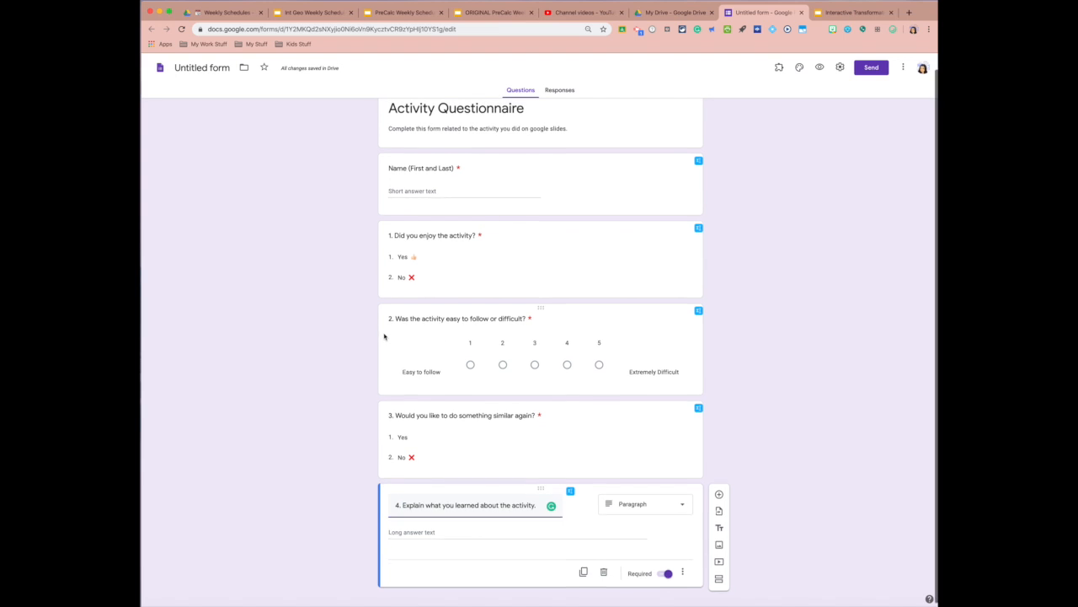
pyautogui.scroll(-1, 485, 363)
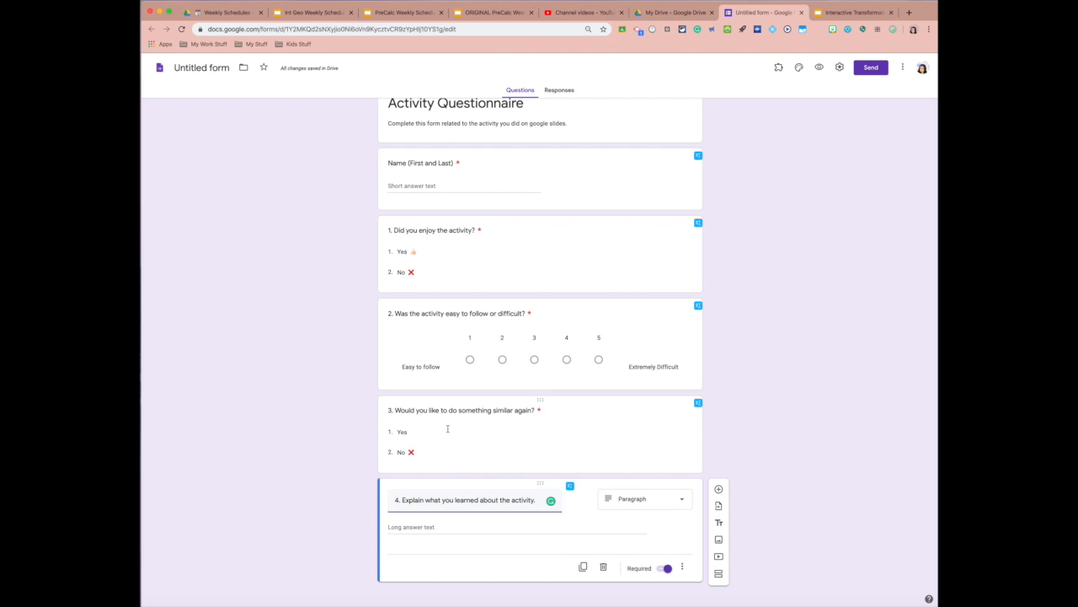
pyautogui.scroll(-1, 649, 511)
pyautogui.click(396, 530)
pyautogui.click(684, 569)
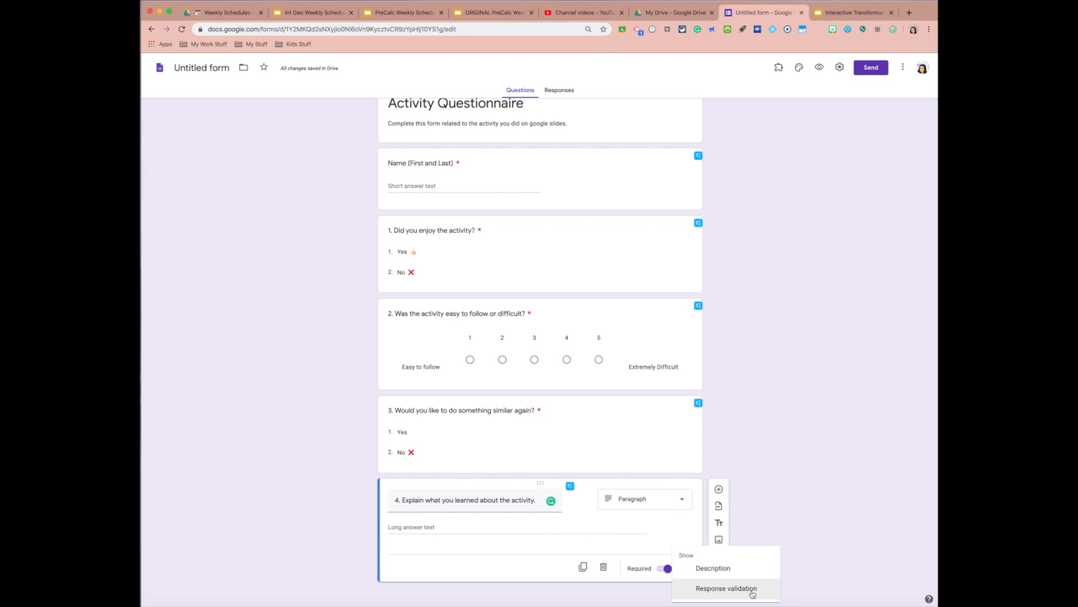
pyautogui.click(753, 592)
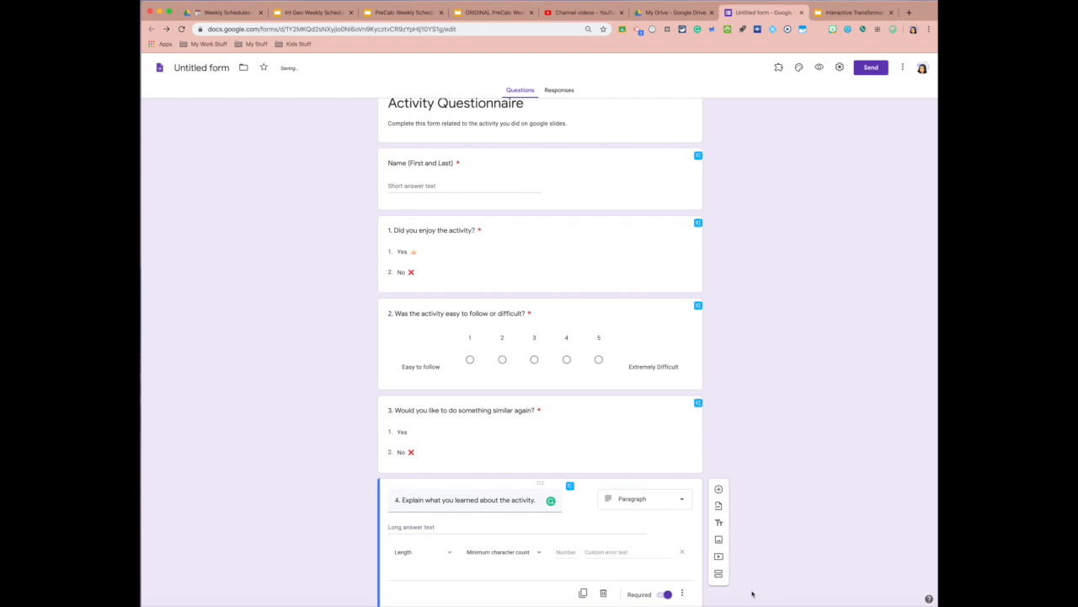
pyautogui.scroll(-1, 505, 546)
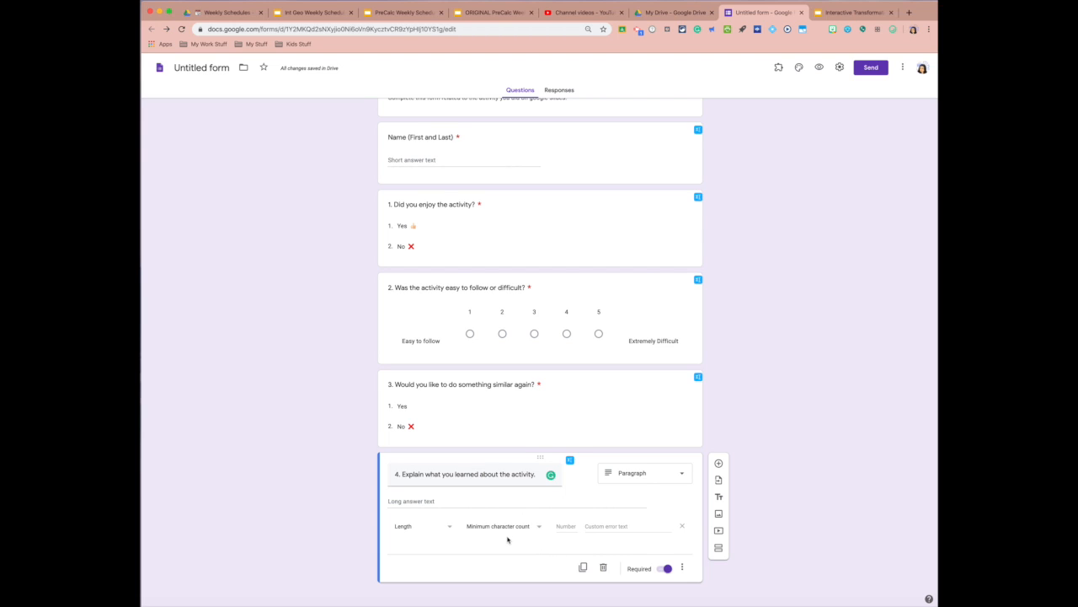
# Set question 4's minimum character count to 4 with the custom error text "Please Explain More".
pyautogui.click(557, 526)
pyautogui.write('4')
pyautogui.click(625, 525)
pyautogui.write('Please Explain')
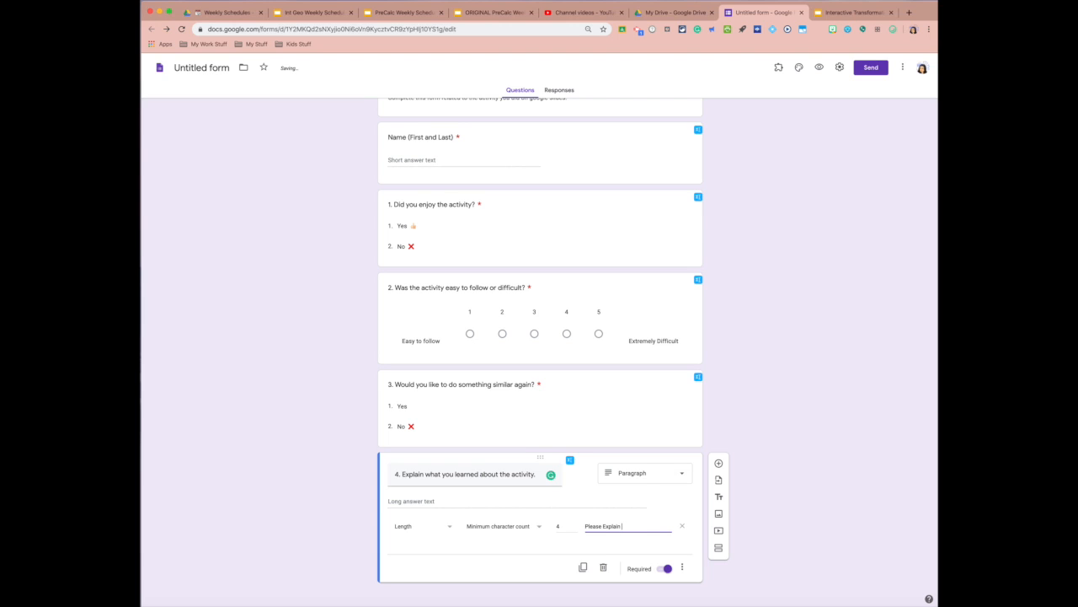
pyautogui.write(' Mor')
# Limit the form to 1 response in the form settings and check the presentation options.
pyautogui.scroll(2, 521, 450)
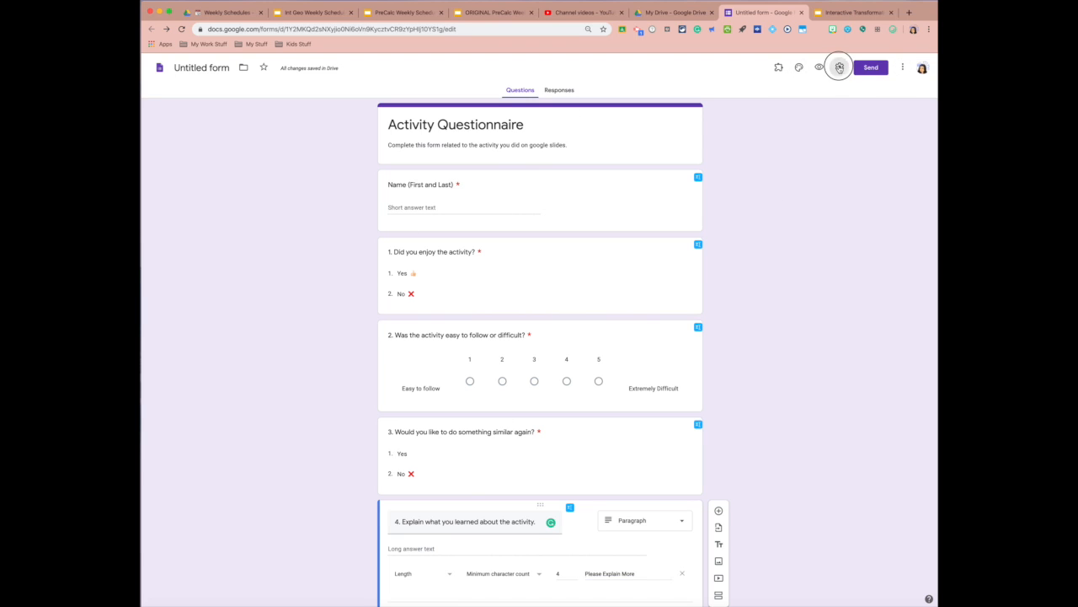
pyautogui.click(840, 67)
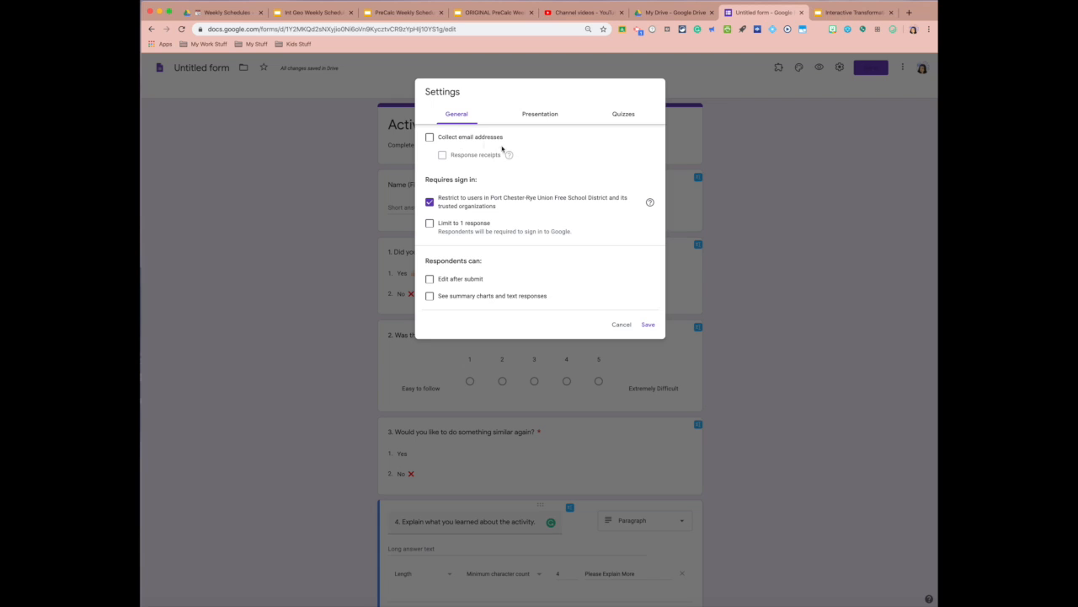
pyautogui.click(430, 225)
pyautogui.click(535, 122)
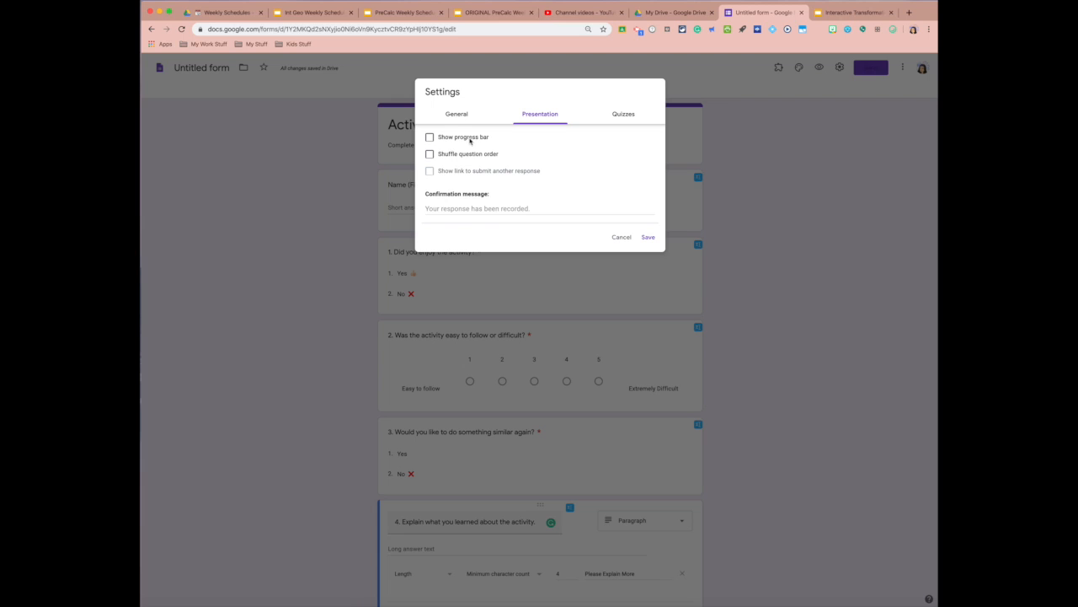
# Make the form a quiz, hide missed questions, correct answers and point values from respondents, and save the settings.
pyautogui.click(627, 117)
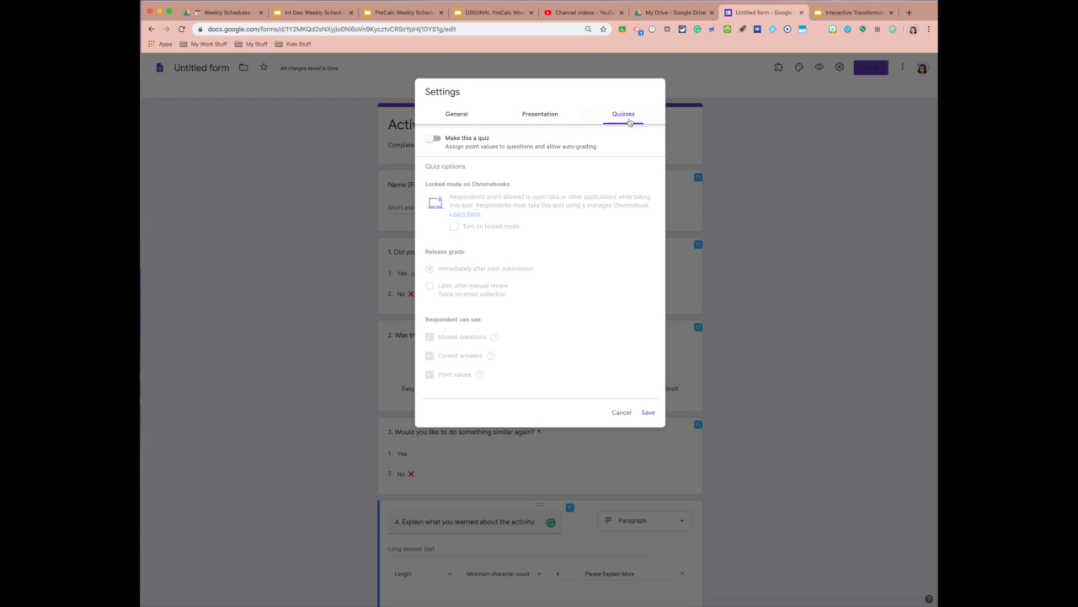
pyautogui.click(431, 140)
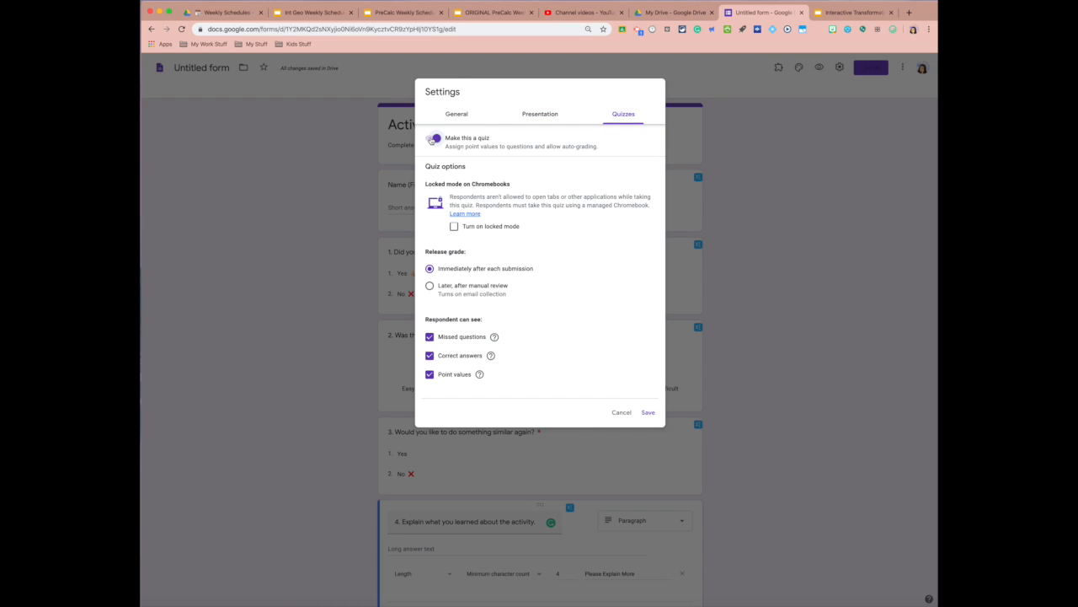
pyautogui.click(432, 141)
pyautogui.click(436, 142)
pyautogui.click(431, 340)
pyautogui.click(429, 357)
pyautogui.click(430, 375)
pyautogui.click(648, 412)
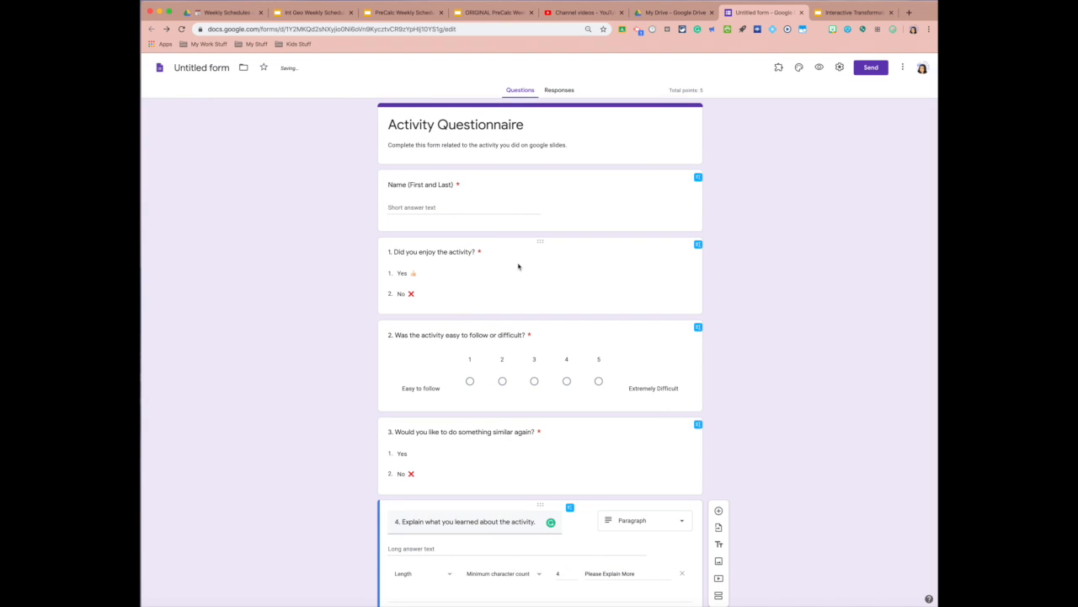
# Mark both Yes and No as correct answers in the answer key of question 1.
pyautogui.scroll(-1, 519, 266)
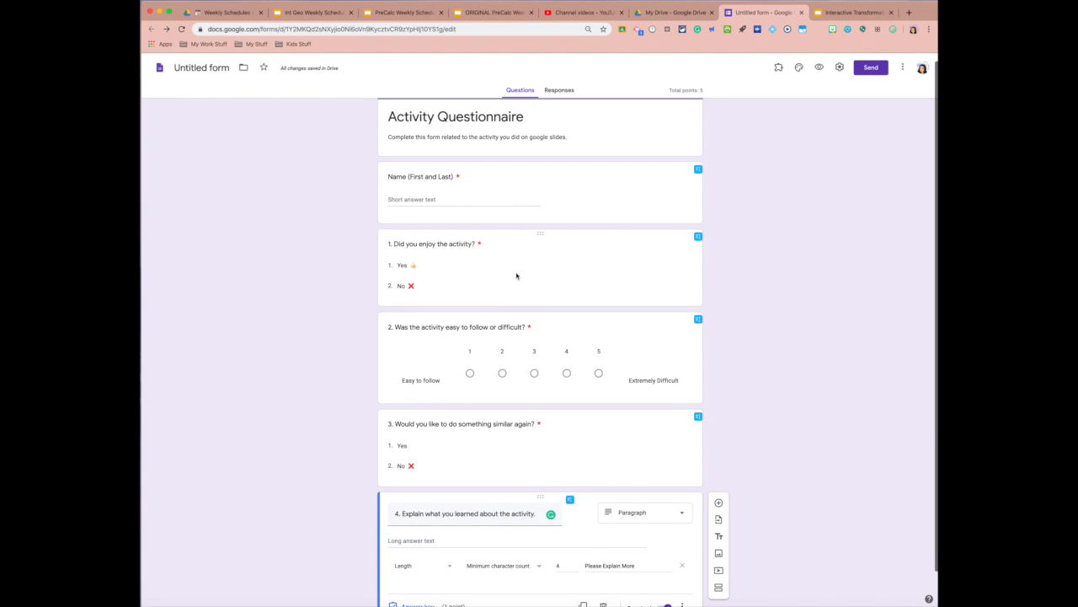
pyautogui.click(395, 243)
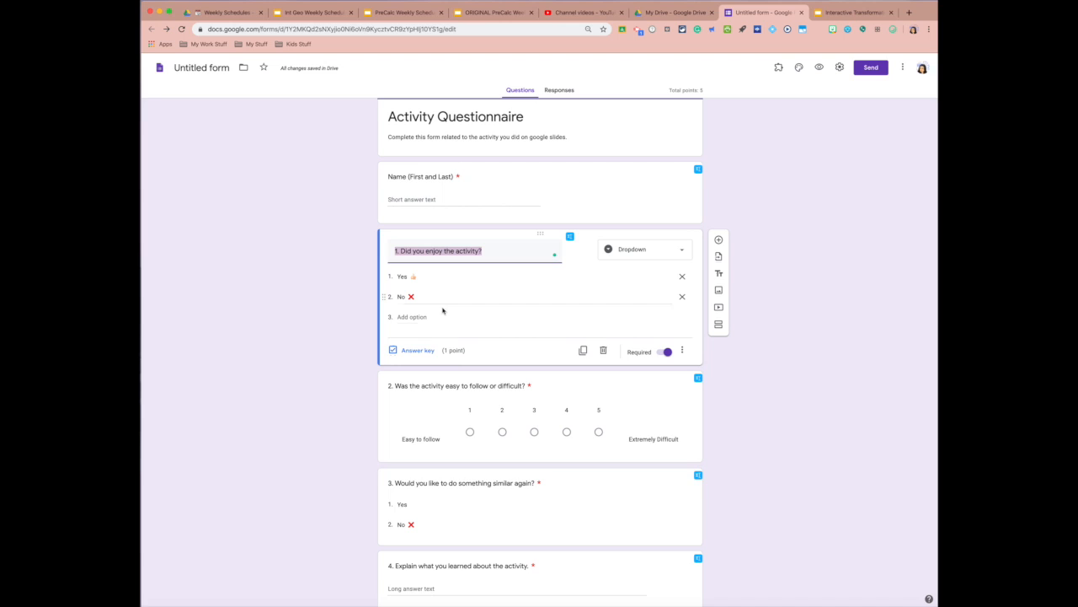
pyautogui.click(414, 350)
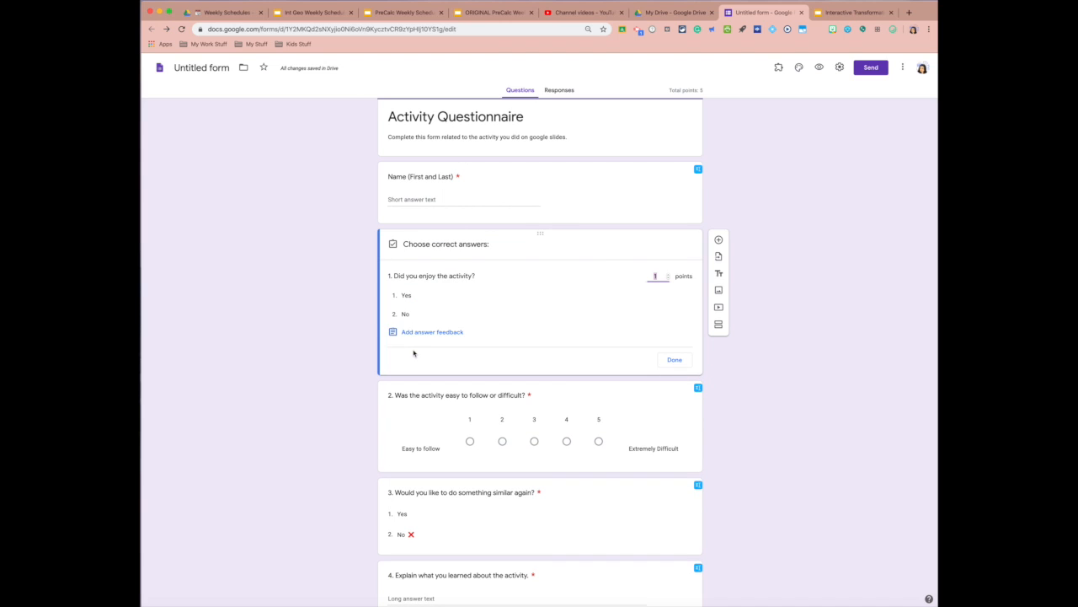
pyautogui.click(426, 298)
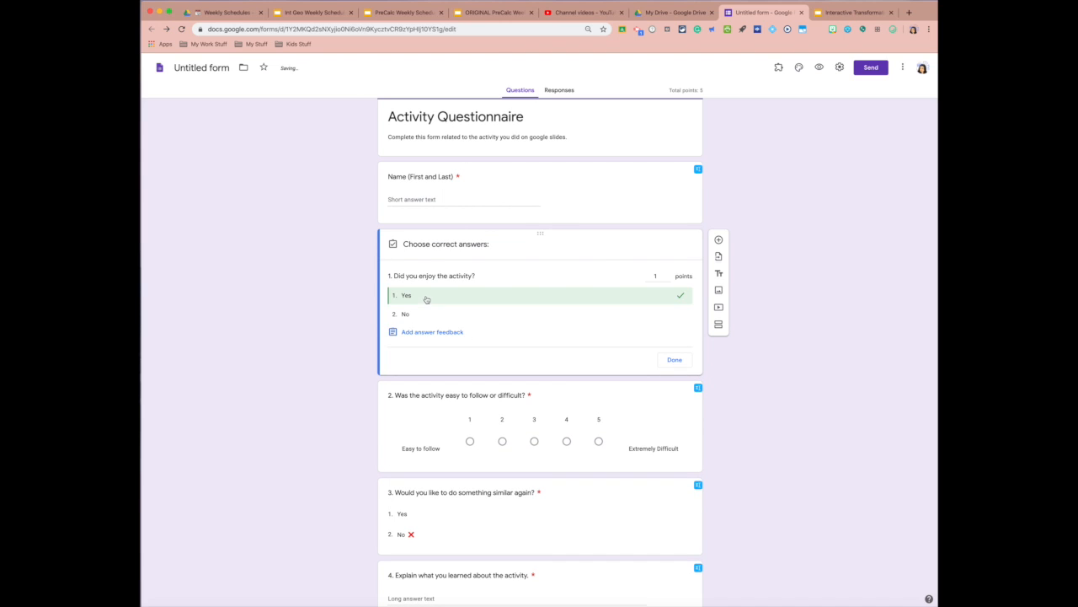
pyautogui.click(423, 316)
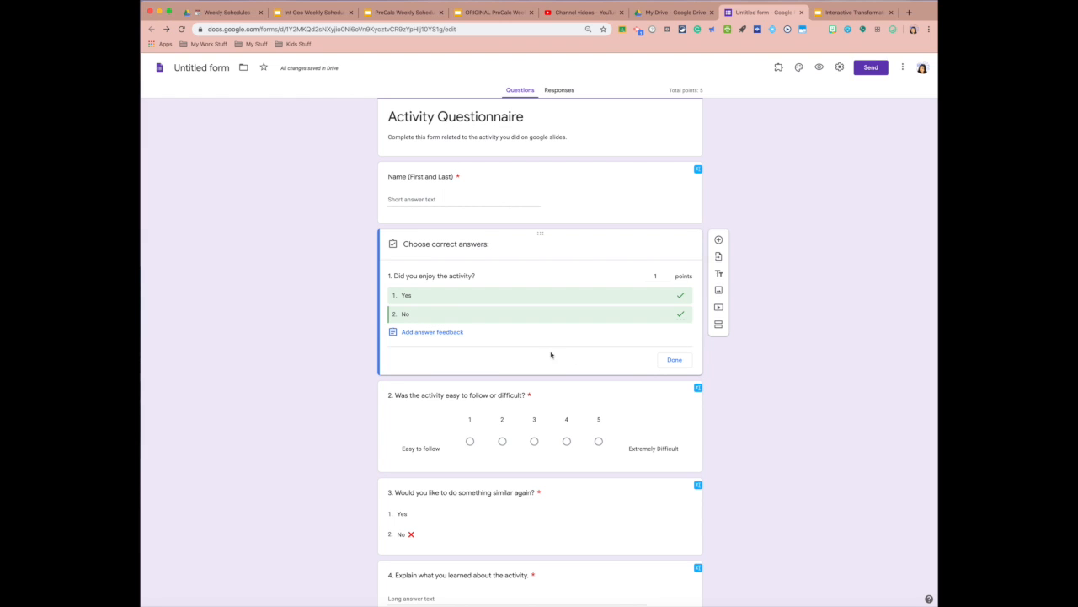
pyautogui.click(674, 360)
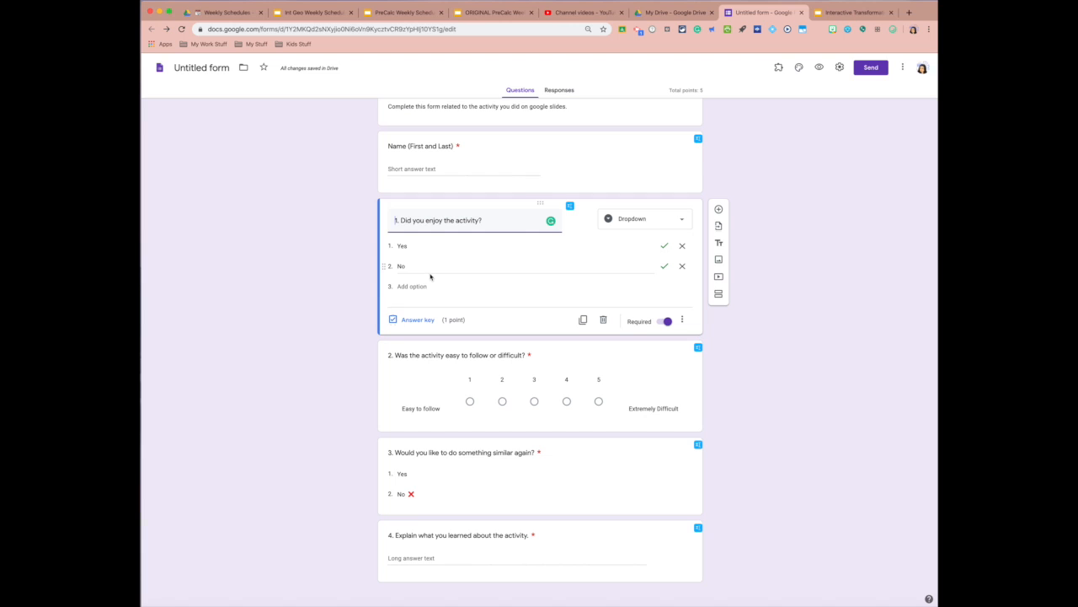
# Insert the purple spheres header image from the Work and School themes and set the background to the darkest purple shade.
pyautogui.click(801, 71)
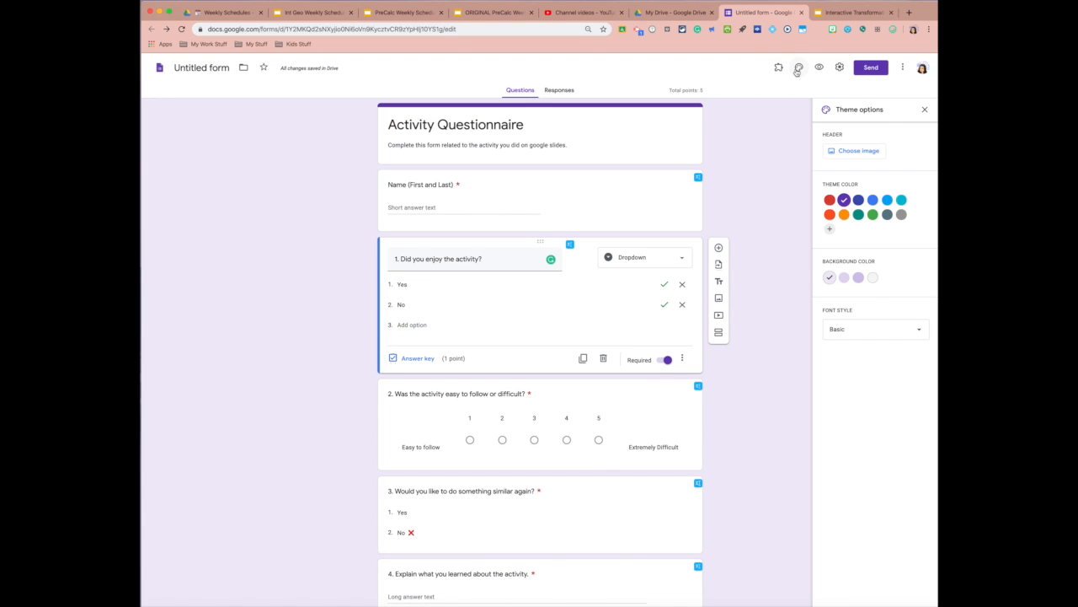
pyautogui.click(839, 152)
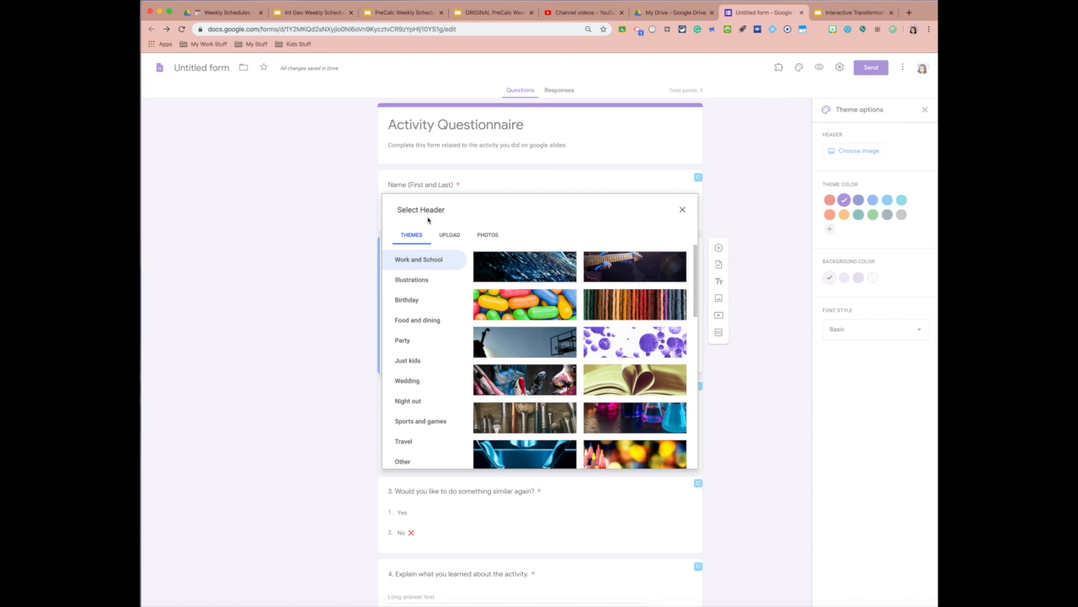
pyautogui.click(637, 350)
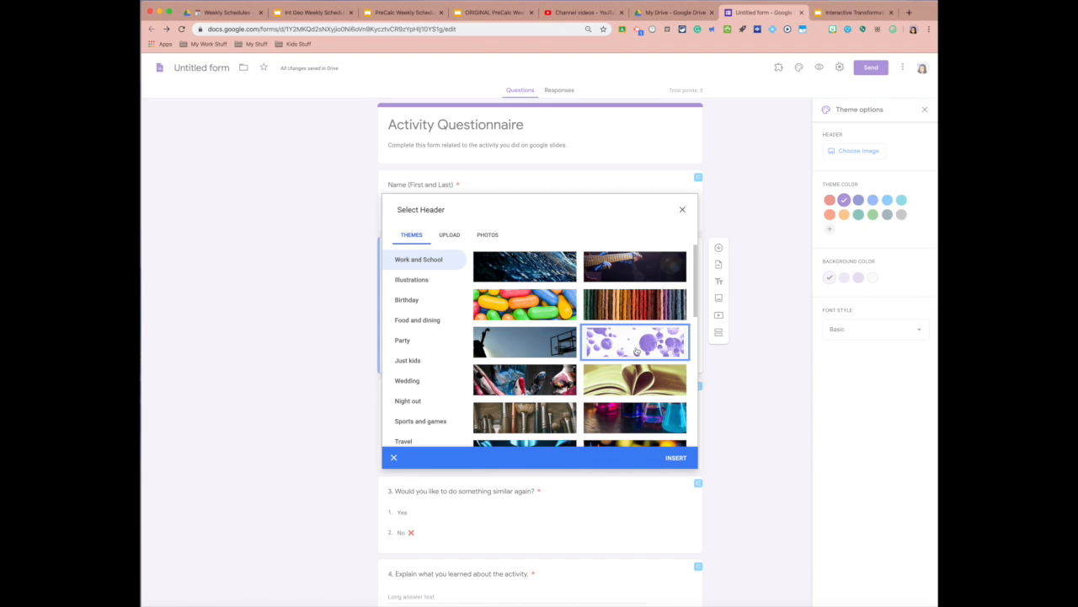
pyautogui.click(685, 462)
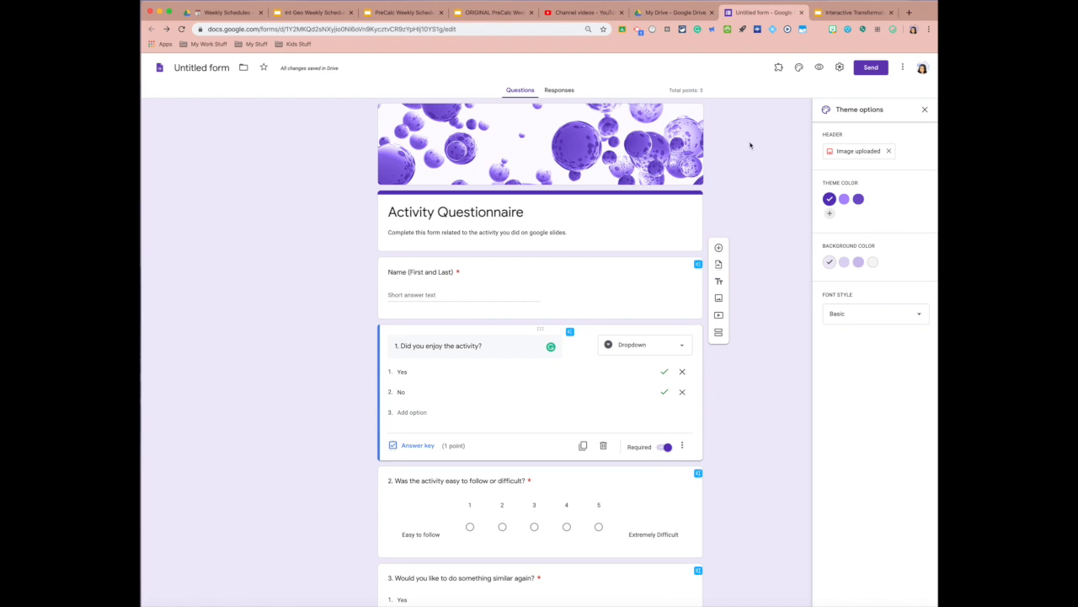
pyautogui.click(858, 262)
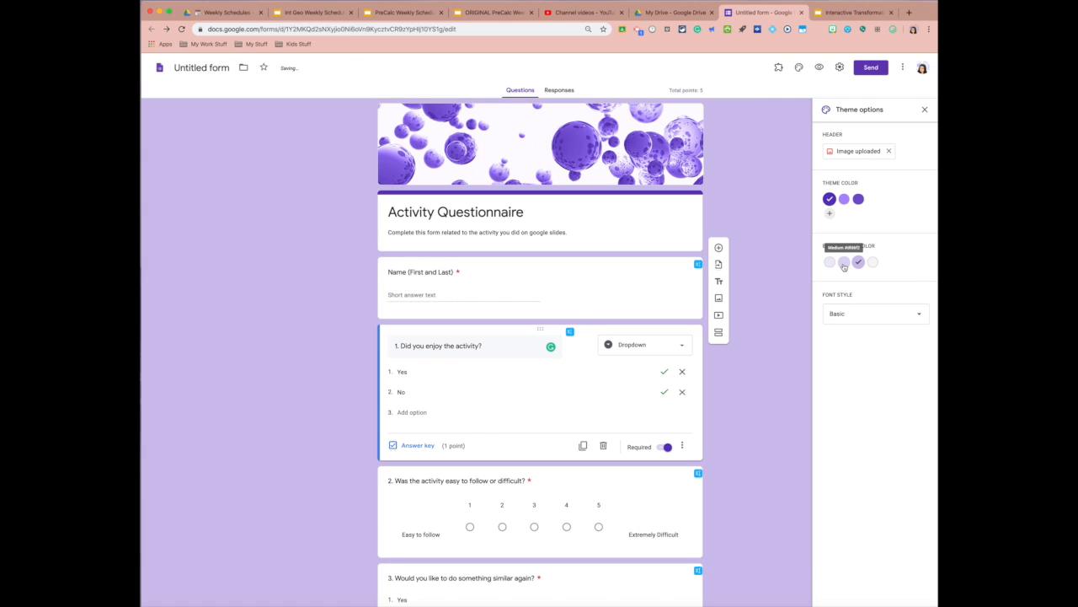
# Try the other background shades and theme colors, returning to the dark purple theme with the darkest purple background.
pyautogui.click(845, 262)
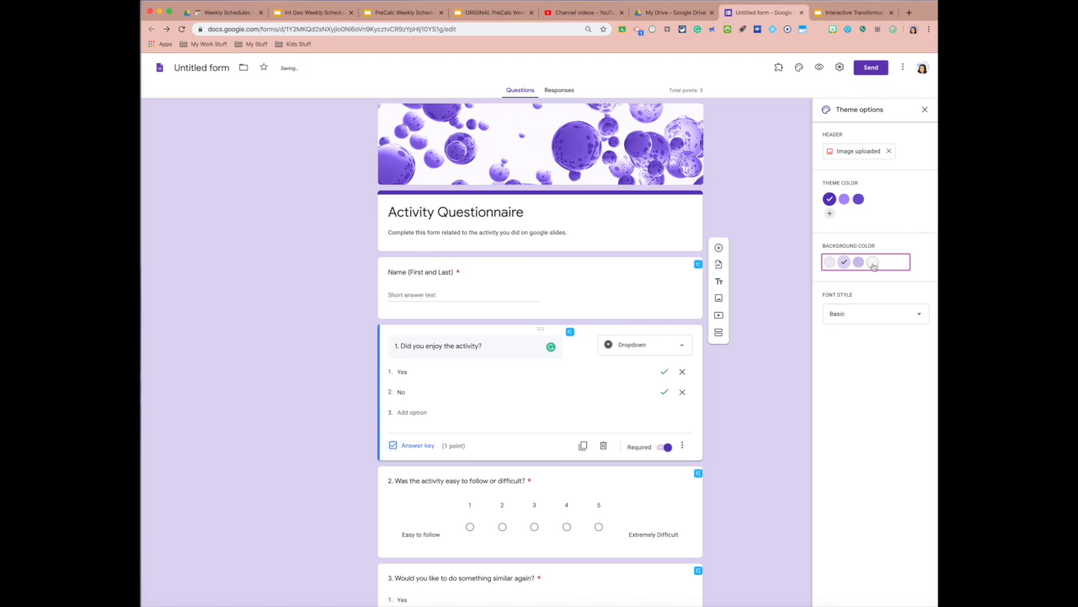
pyautogui.click(873, 262)
pyautogui.click(858, 262)
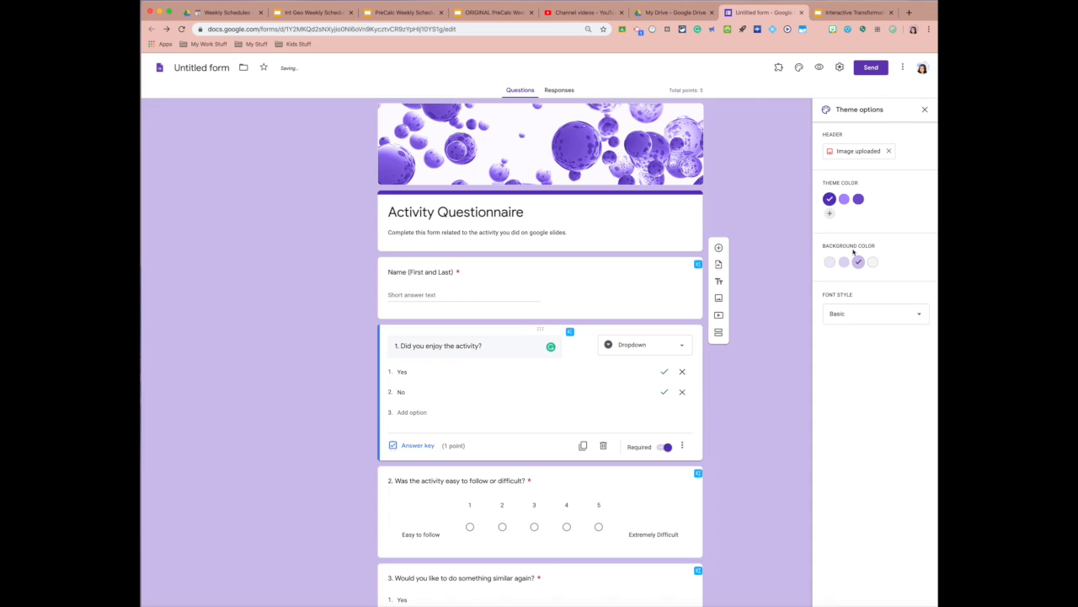
pyautogui.click(832, 201)
pyautogui.click(844, 199)
pyautogui.click(860, 199)
pyautogui.click(830, 199)
pyautogui.click(859, 262)
# Try the Decorative and Formal font styles, set the form's font style to Playful, and close the theme options.
pyautogui.click(882, 321)
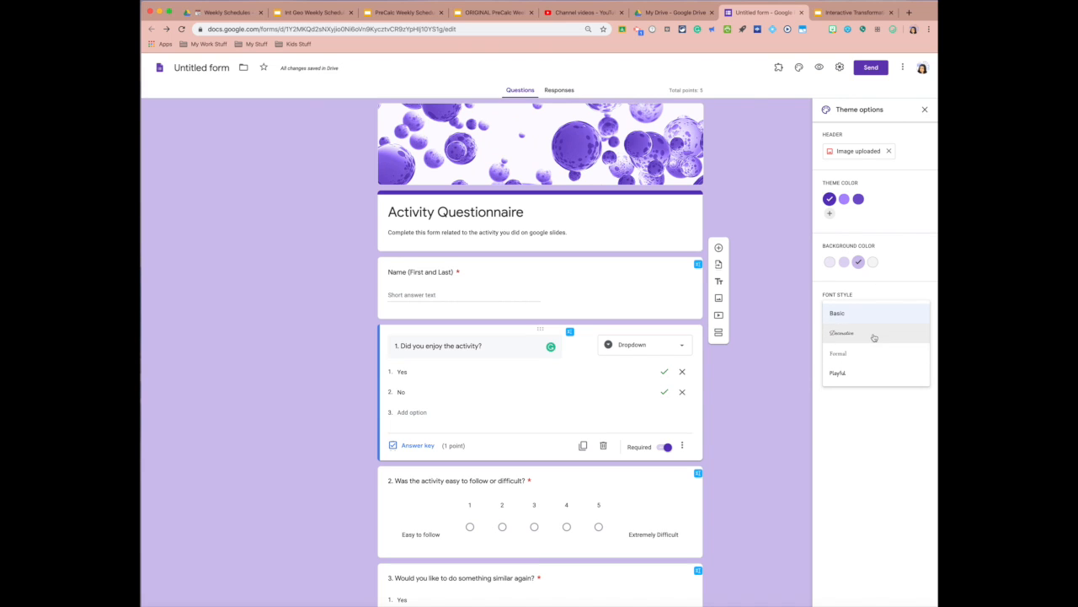
pyautogui.click(873, 333)
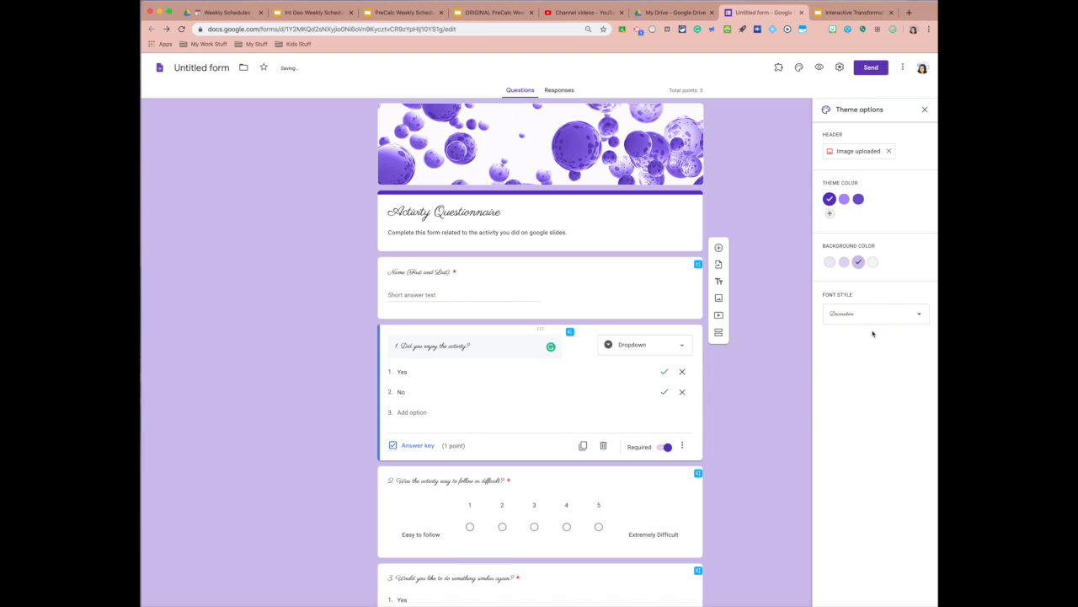
pyautogui.click(869, 320)
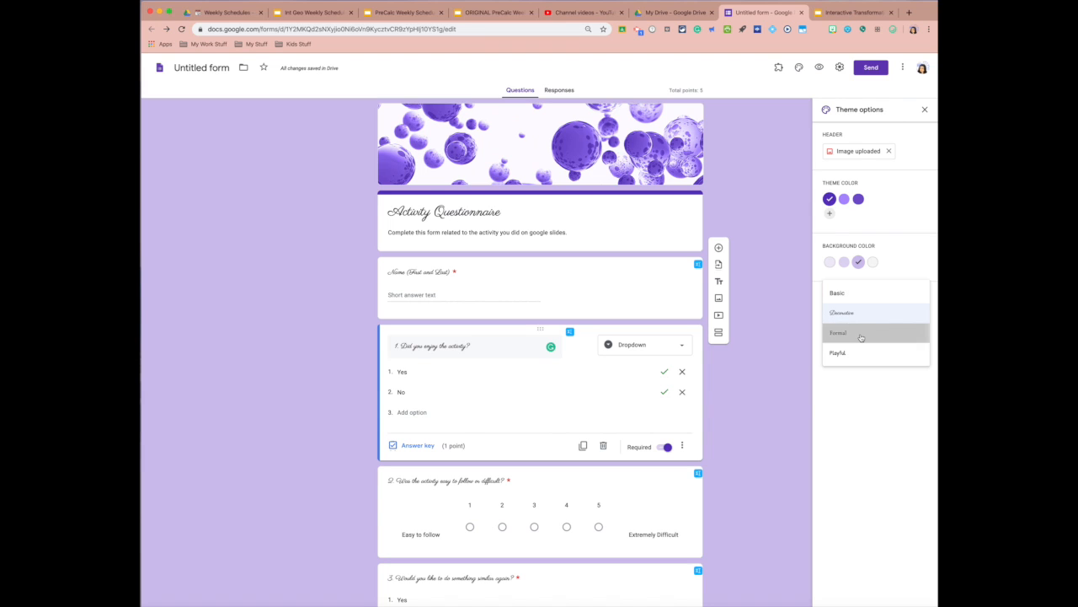
pyautogui.click(860, 332)
pyautogui.click(859, 317)
pyautogui.click(855, 338)
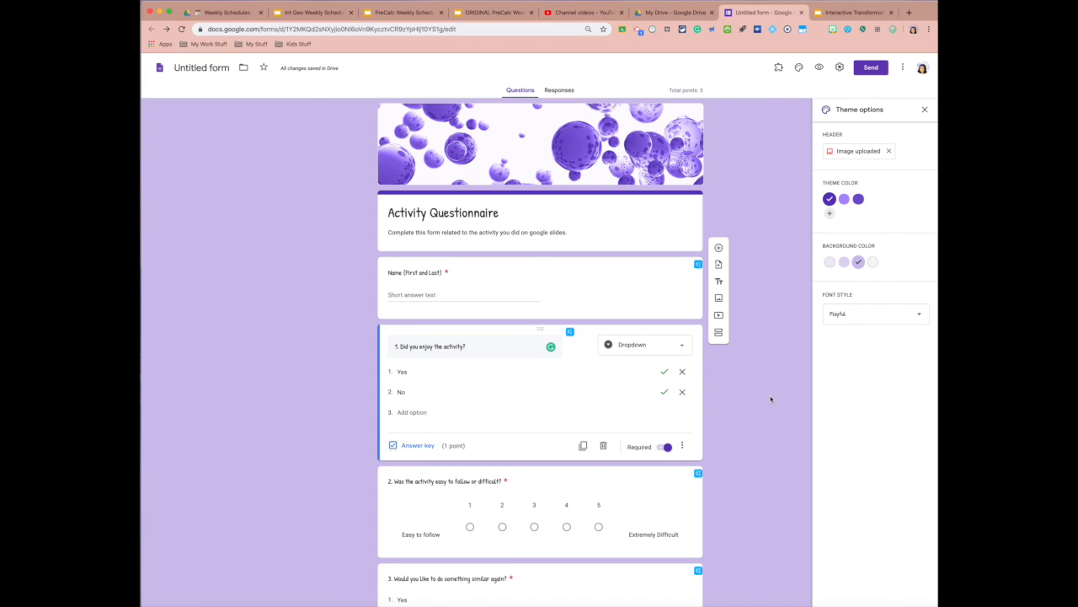
pyautogui.click(925, 109)
# Rename the untitled form file to match the form's title, Activity Questionnaire.
pyautogui.scroll(-3, 682, 265)
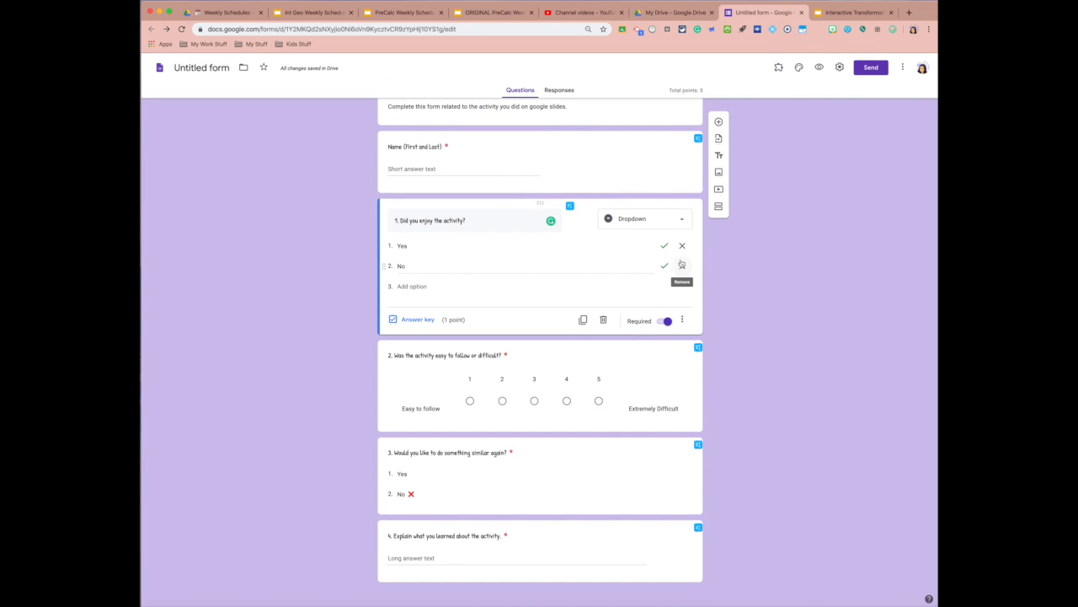
pyautogui.scroll(3, 682, 269)
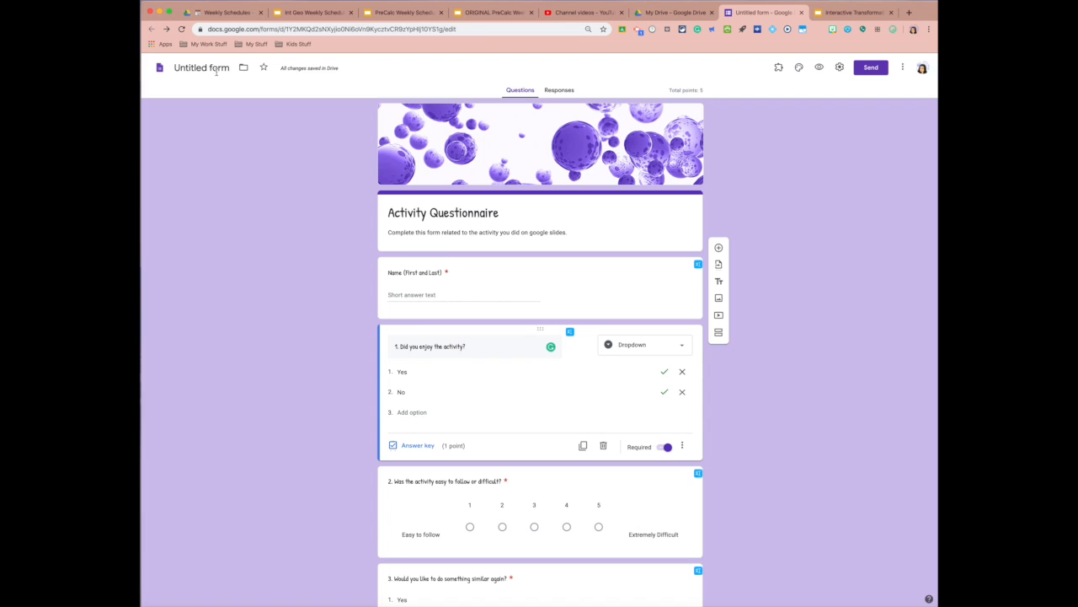
pyautogui.click(216, 73)
pyautogui.click(216, 71)
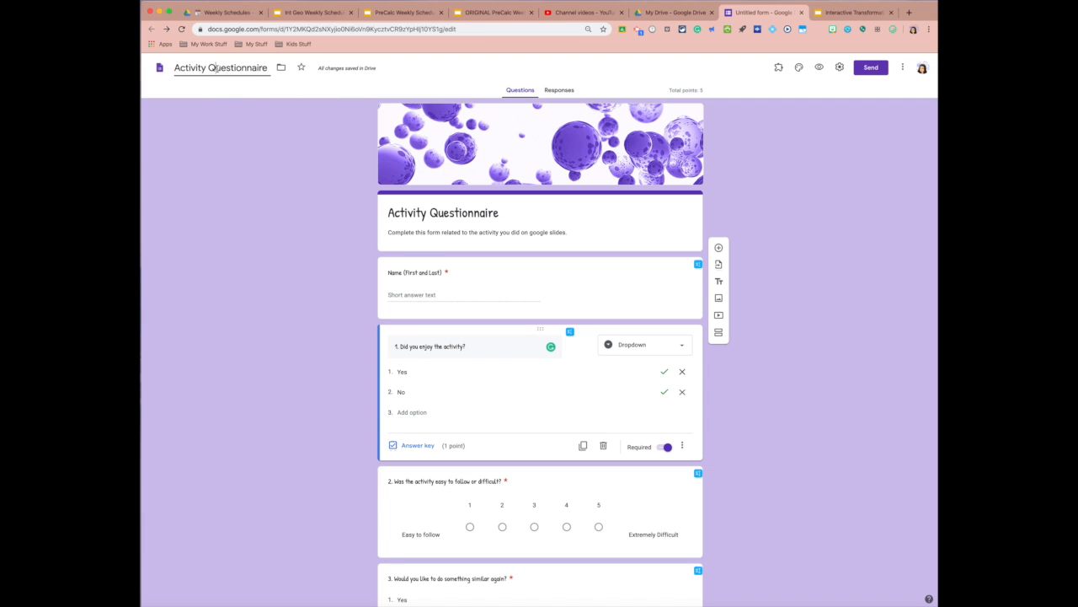
pyautogui.tripleClick(453, 215)
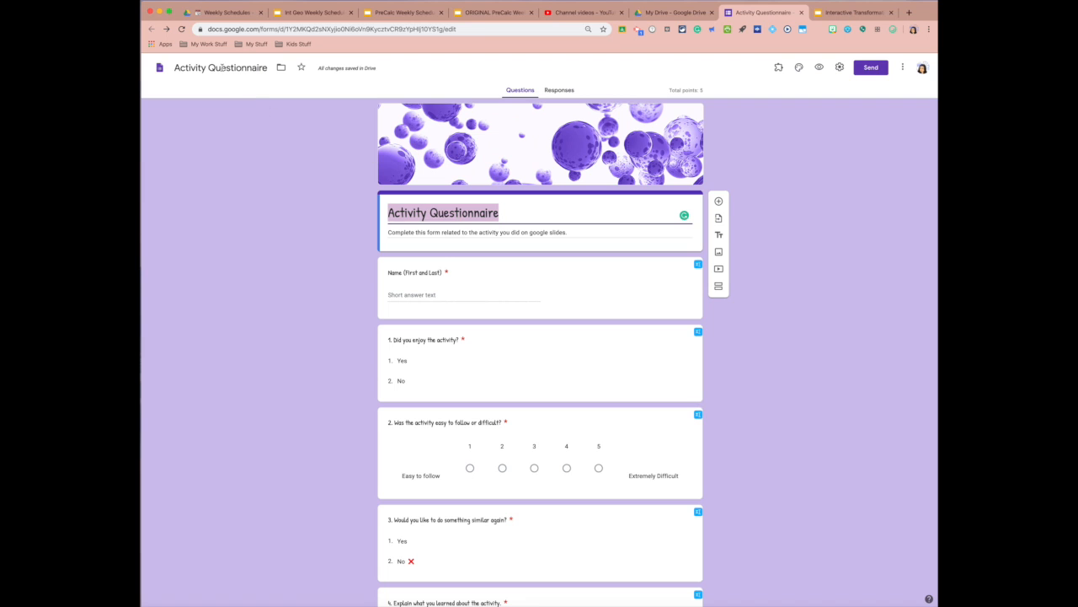
# Copy the form's shareable link from the send options and close the dialog.
pyautogui.click(873, 71)
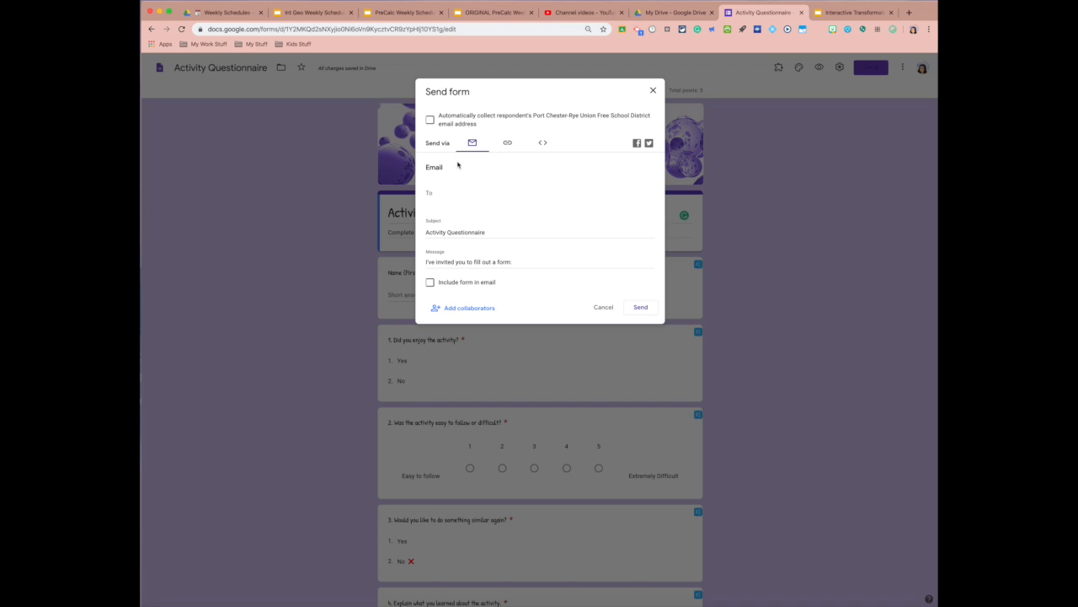
pyautogui.click(506, 144)
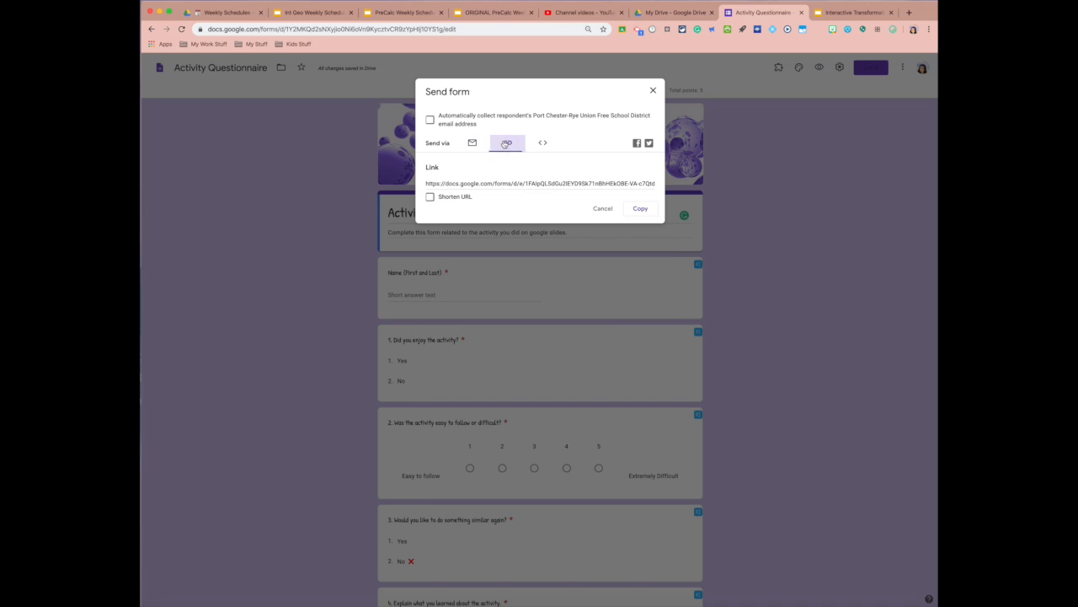
pyautogui.click(511, 182)
pyautogui.click(640, 208)
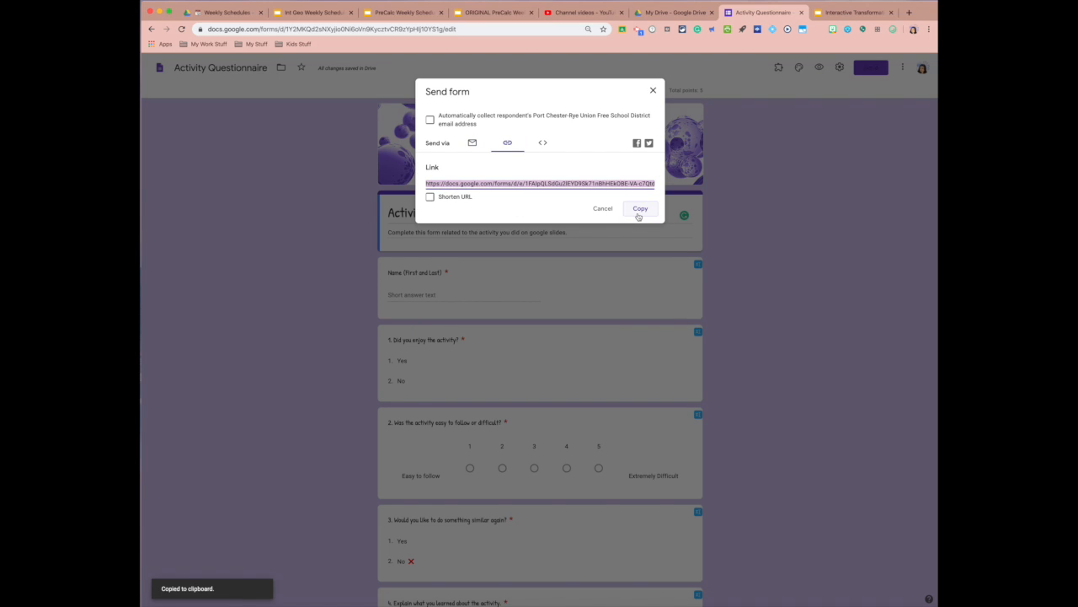
pyautogui.click(653, 91)
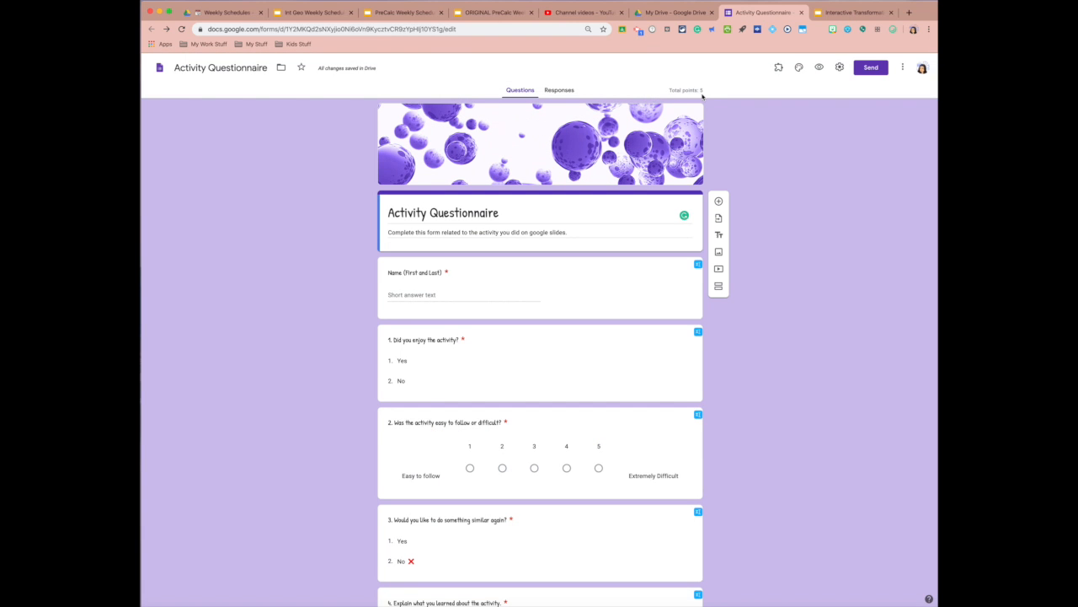
# Switch to the Pd 2 class in Google Classroom and open its Classwork page.
pyautogui.click(622, 30)
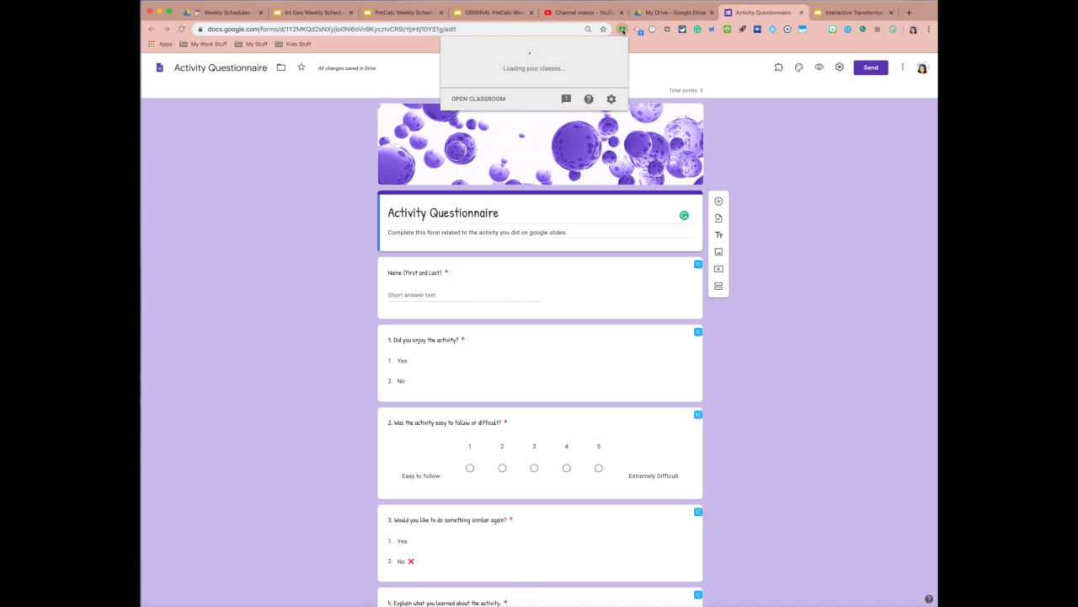
pyautogui.click(450, 51)
pyautogui.click(475, 70)
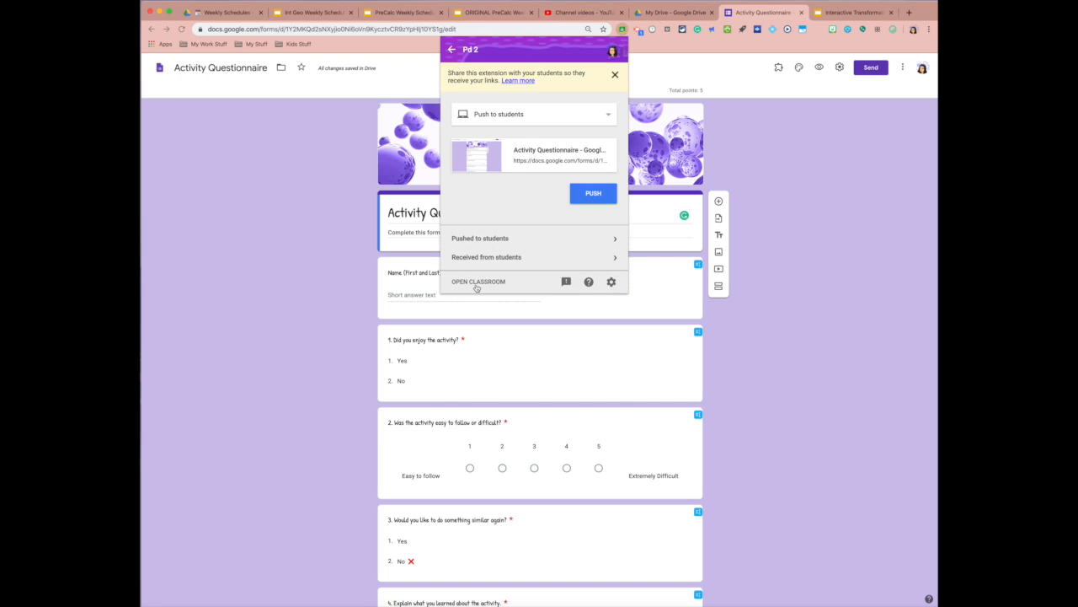
pyautogui.click(477, 281)
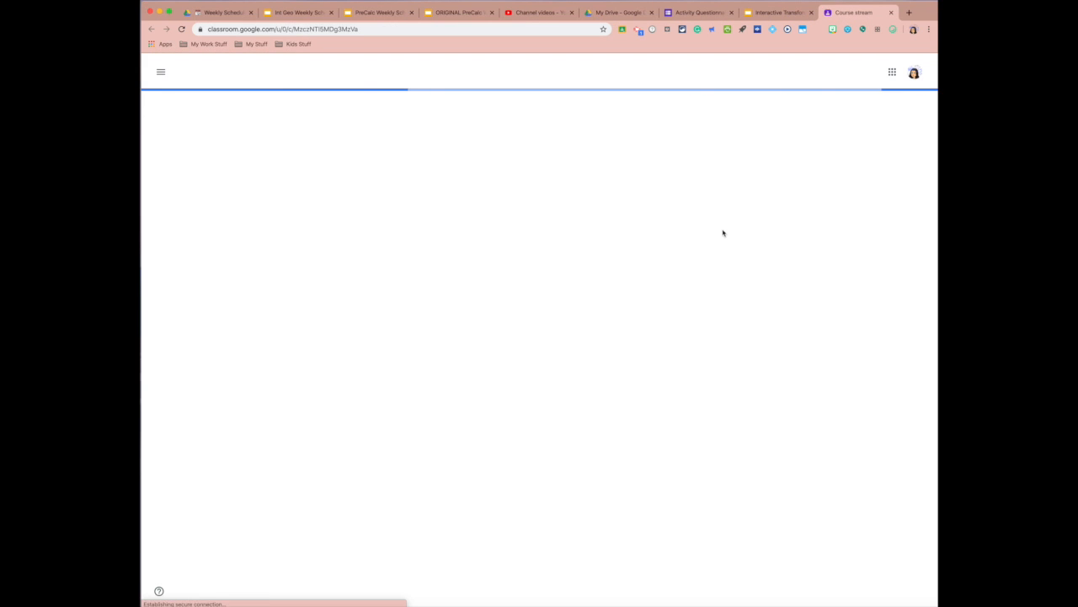
pyautogui.click(511, 77)
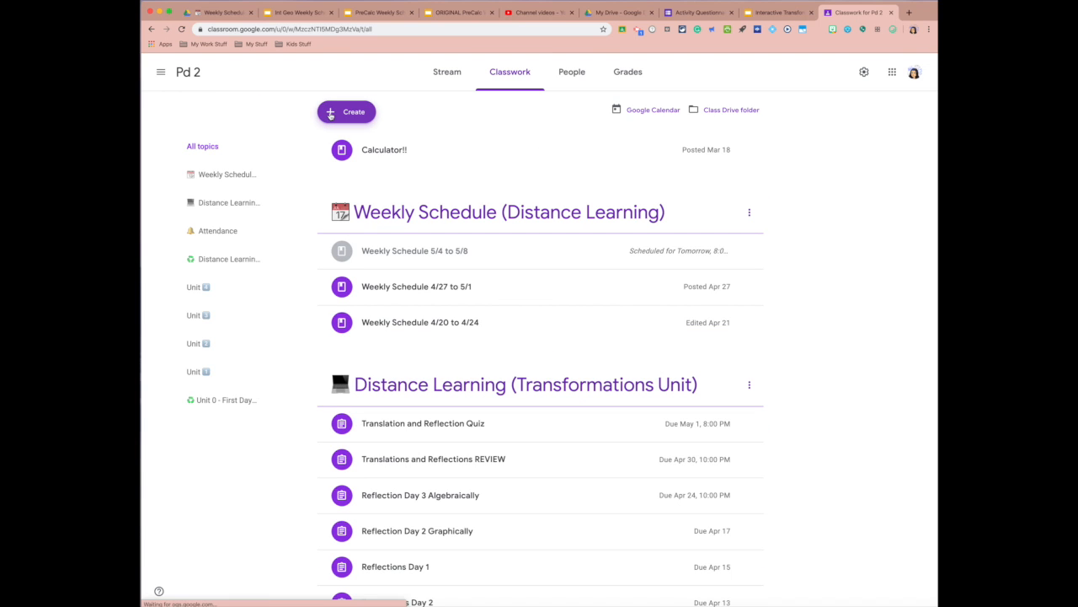
# Create a new assignment in the Pd 2 class titled "Friday Questionnaire".
pyautogui.click(330, 115)
pyautogui.click(356, 142)
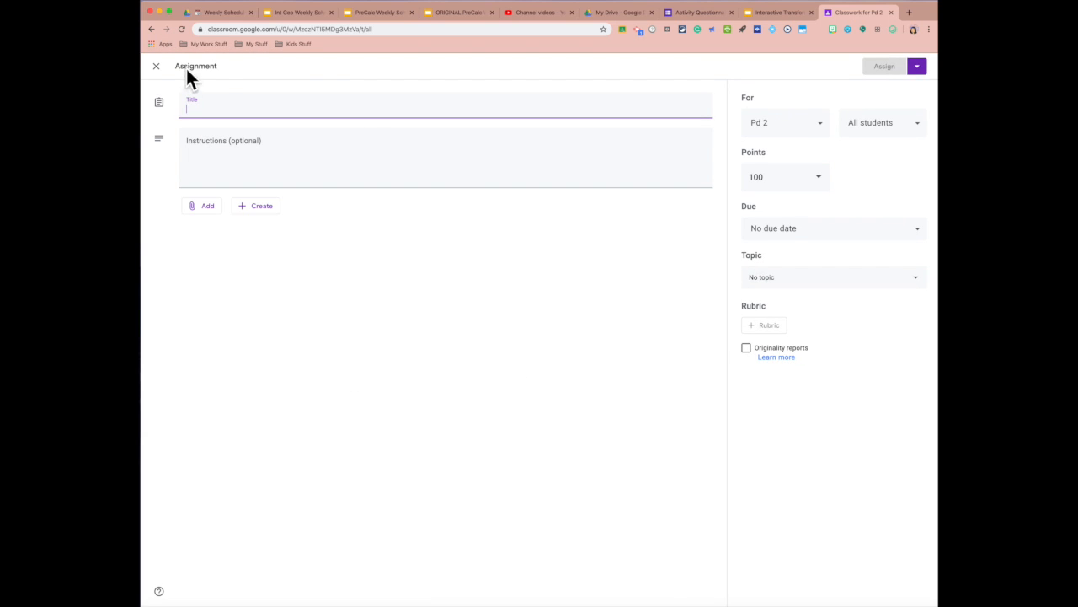
pyautogui.click(208, 108)
pyautogui.write('Friday ')
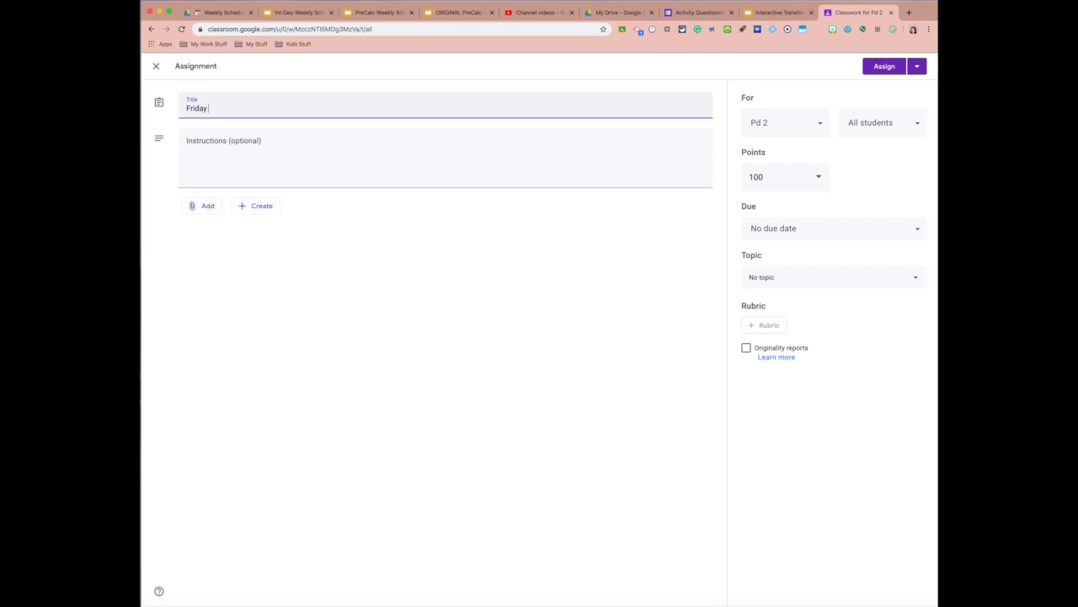
pyautogui.write('Quesy')
# Enter the assignment instructions "Please complete the questionnaire related to the google slides activity from Wednesday.".
pyautogui.click(217, 145)
pyautogui.write('Please complete the')
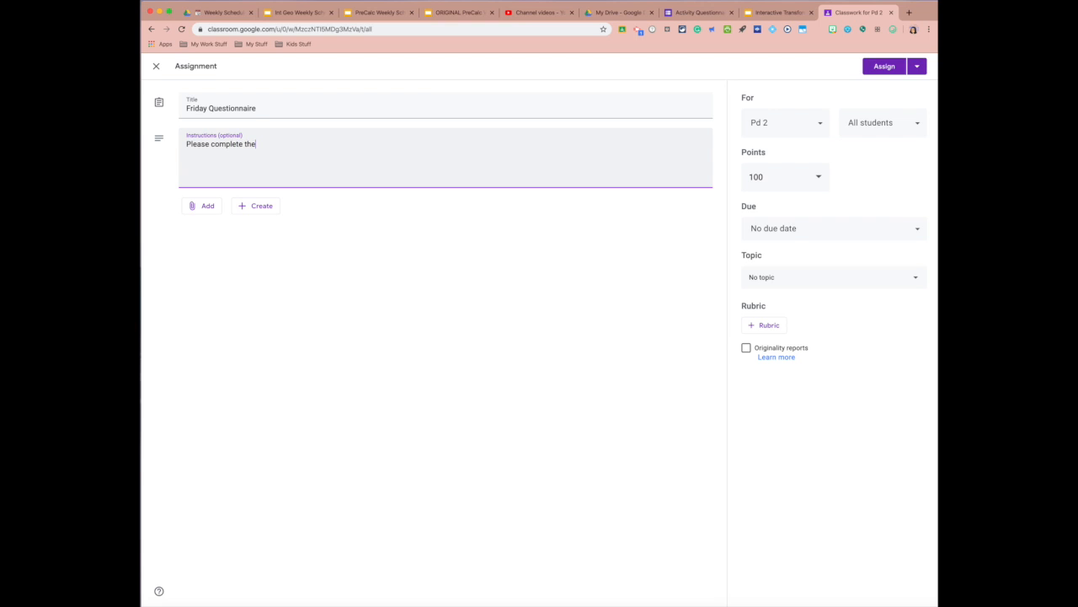
pyautogui.write(' questionnaire related to the google slides activ')
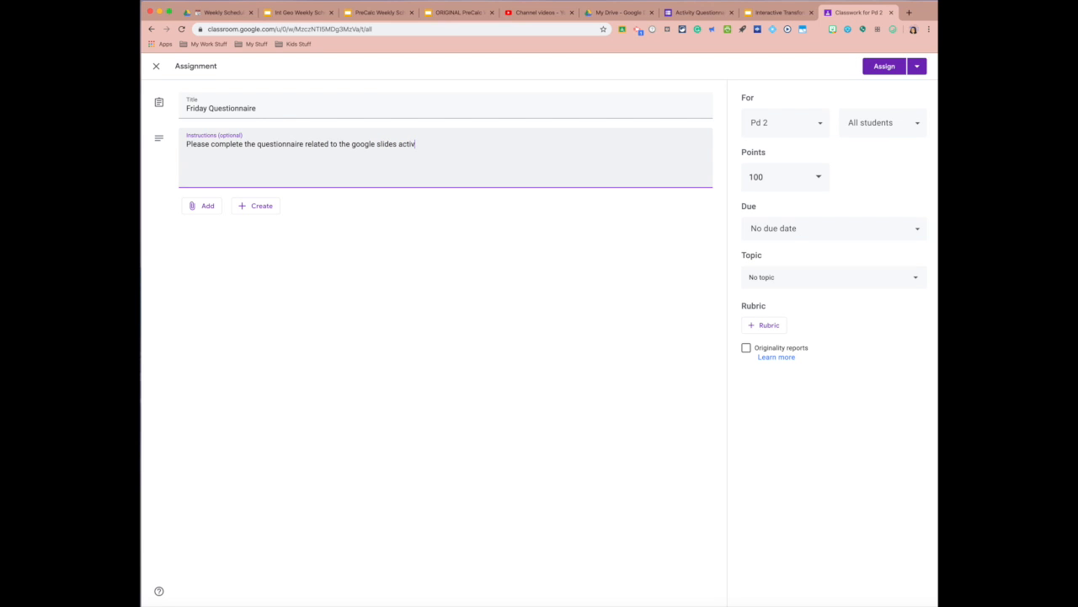
pyautogui.write('ity from Wednesday.')
pyautogui.click(205, 211)
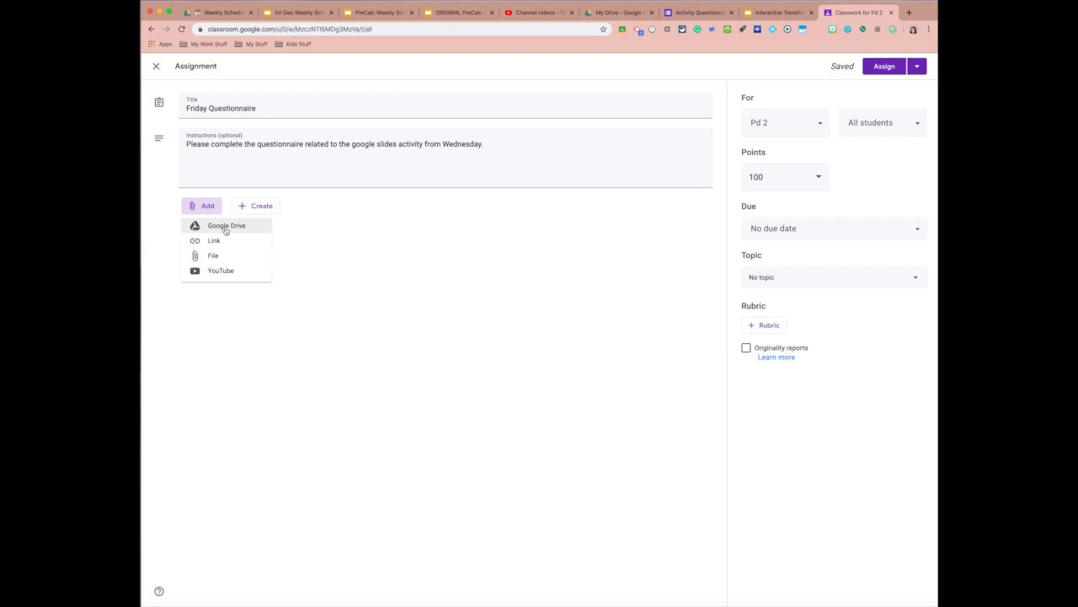
pyautogui.click(229, 242)
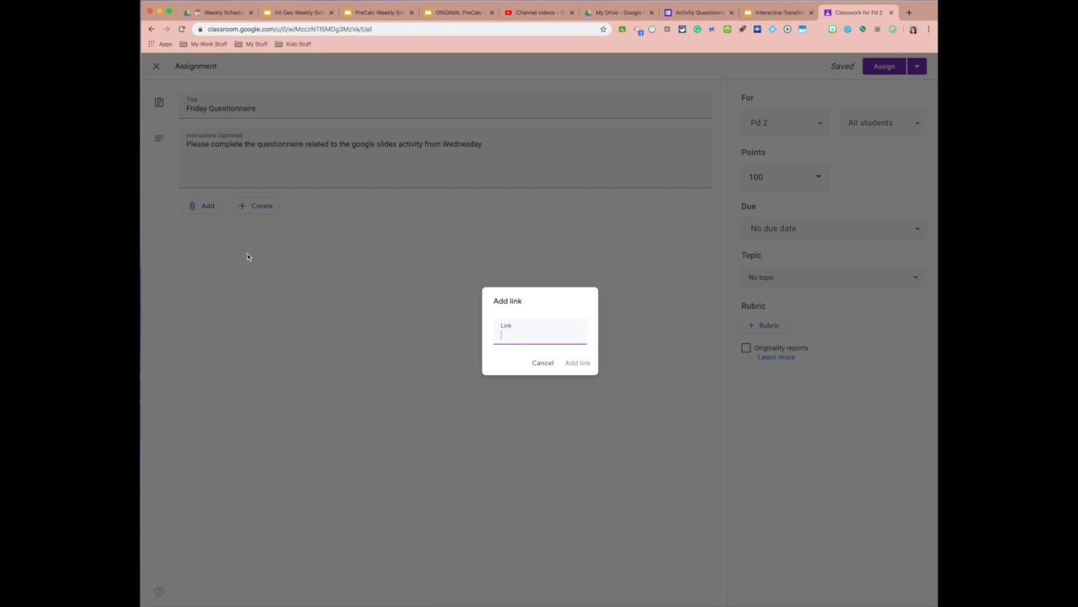
pyautogui.press('super+v')
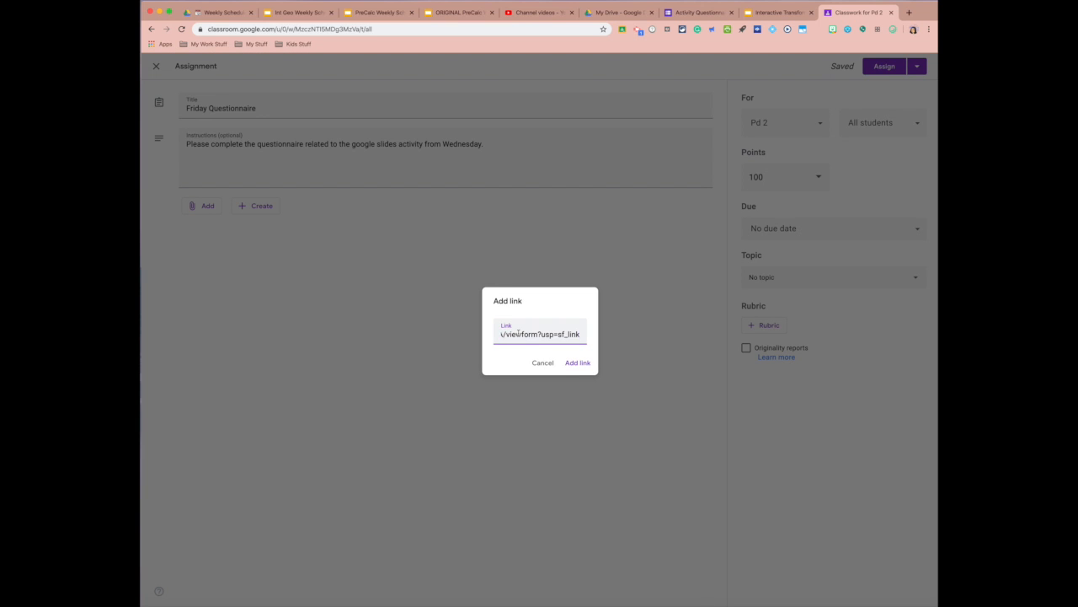
pyautogui.click(542, 363)
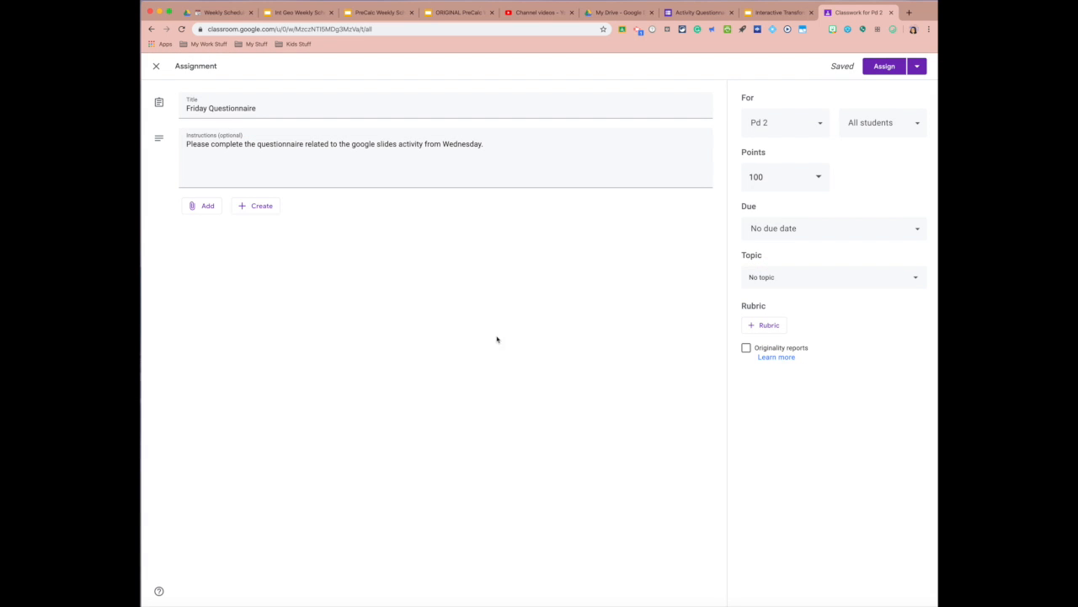
# Attach the Activity Questionnaire form to the assignment from Google Drive.
pyautogui.click(206, 207)
pyautogui.click(227, 225)
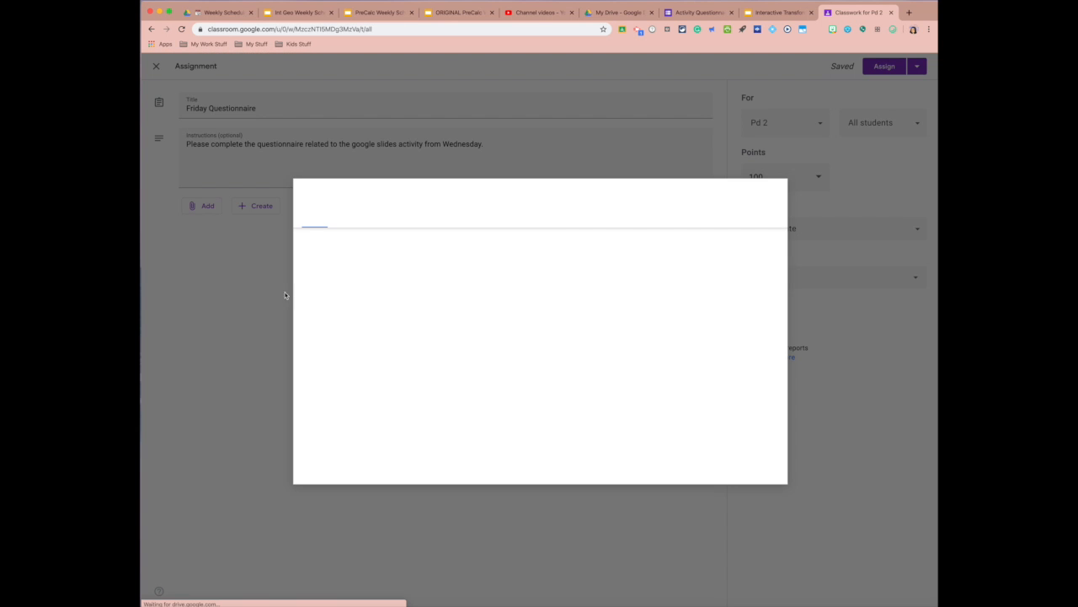
pyautogui.click(355, 329)
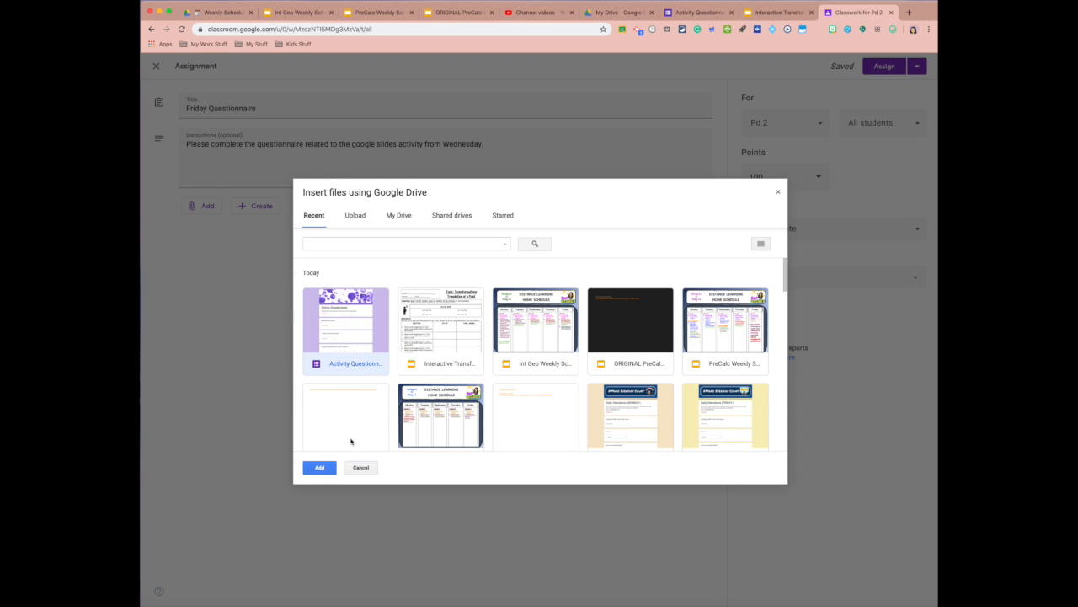
pyautogui.click(325, 468)
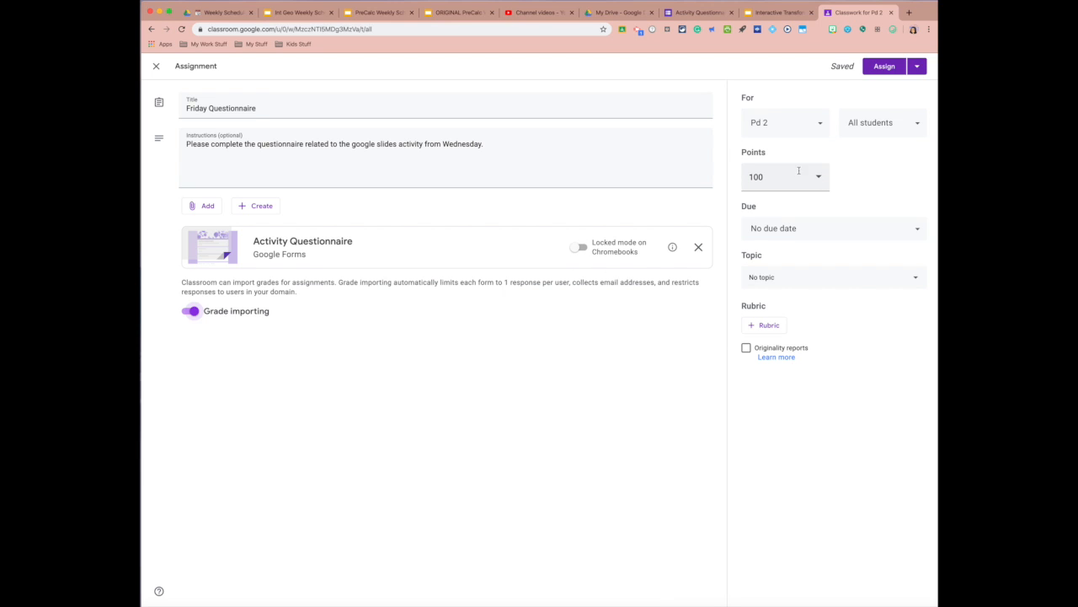
# Set the assignment's due date to May 8, 2020, leaving the due time empty.
pyautogui.scroll(-1, 368, 307)
pyautogui.scroll(1, 368, 307)
pyautogui.click(848, 231)
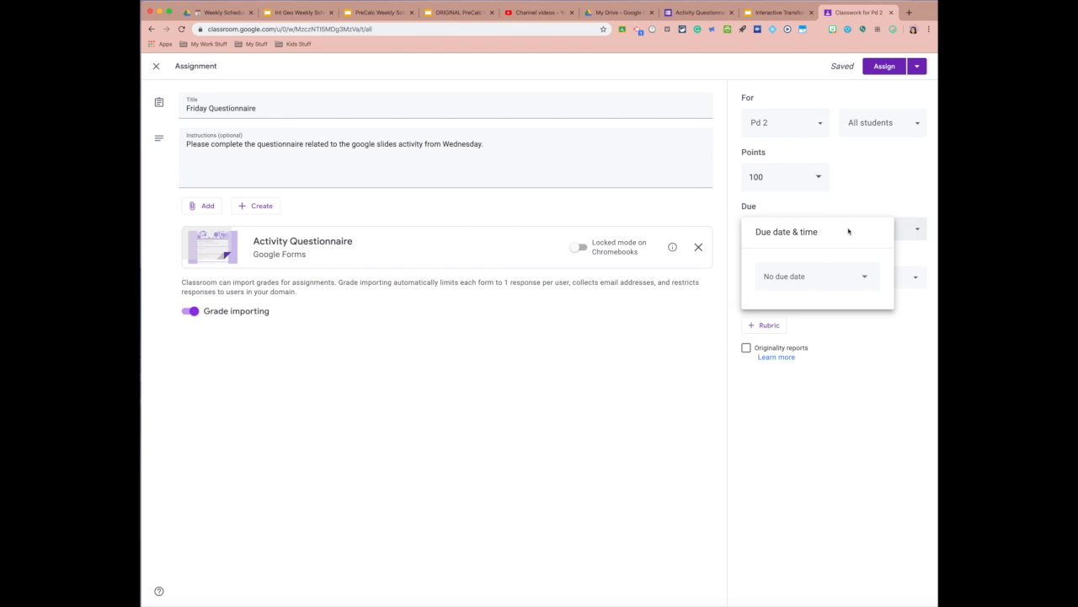
pyautogui.click(822, 279)
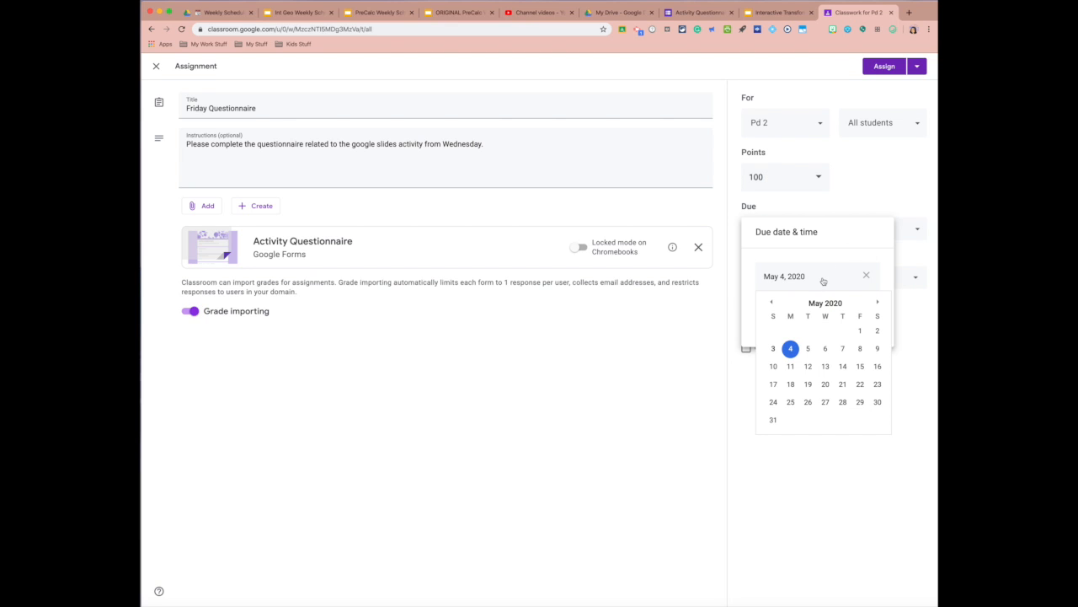
pyautogui.click(862, 352)
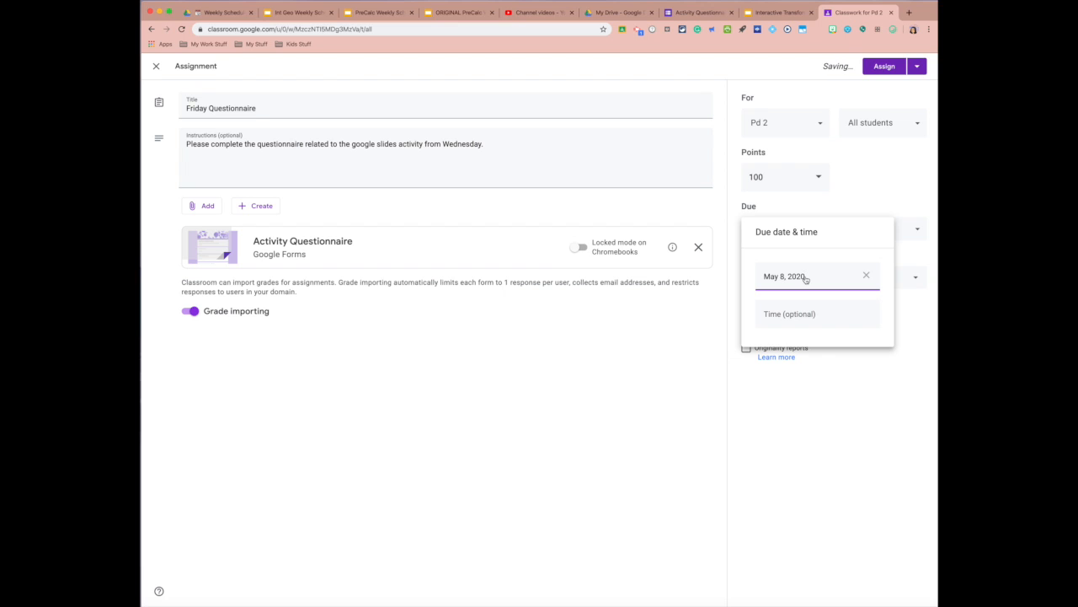
pyautogui.click(810, 315)
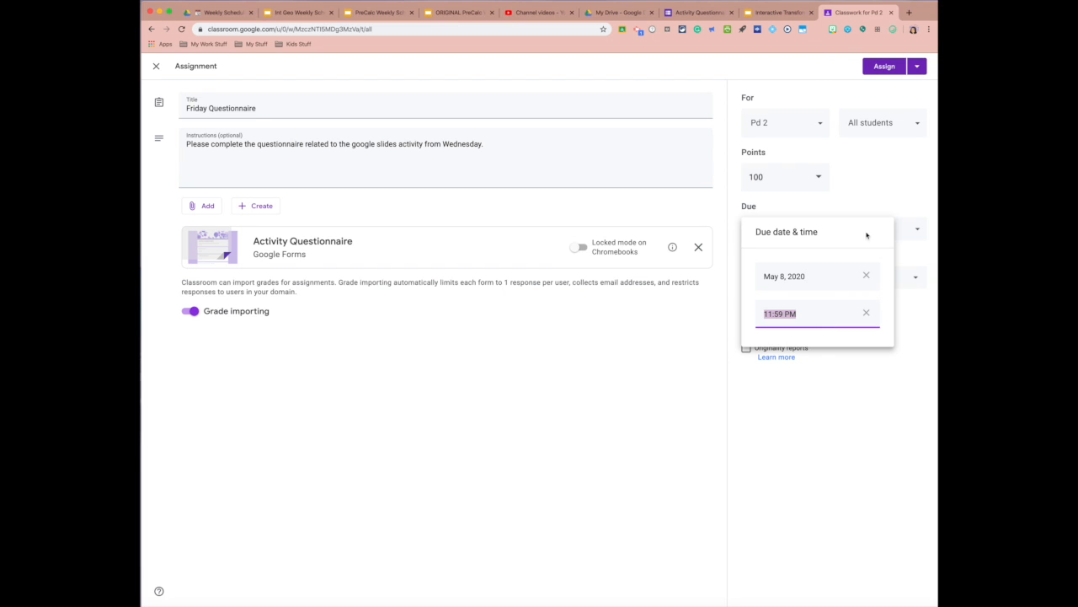
pyautogui.click(896, 193)
pyautogui.click(899, 235)
pyautogui.click(863, 312)
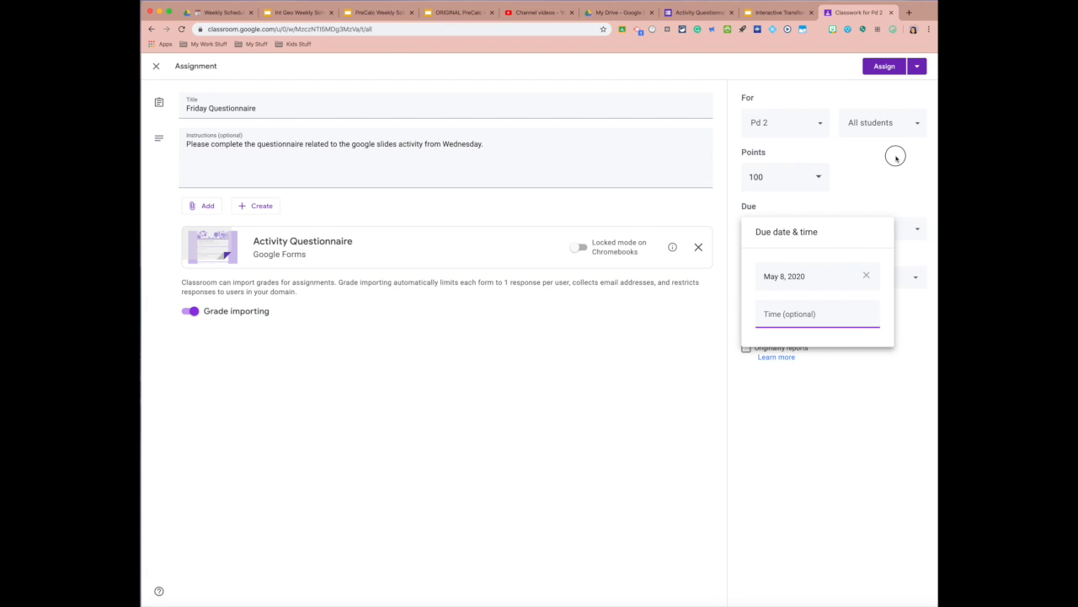
pyautogui.click(895, 157)
# File the assignment under the topic "Distance Learning (Transformations Unit)" and schedule it to post on May 8, 2020 at 8:00 AM.
pyautogui.click(798, 281)
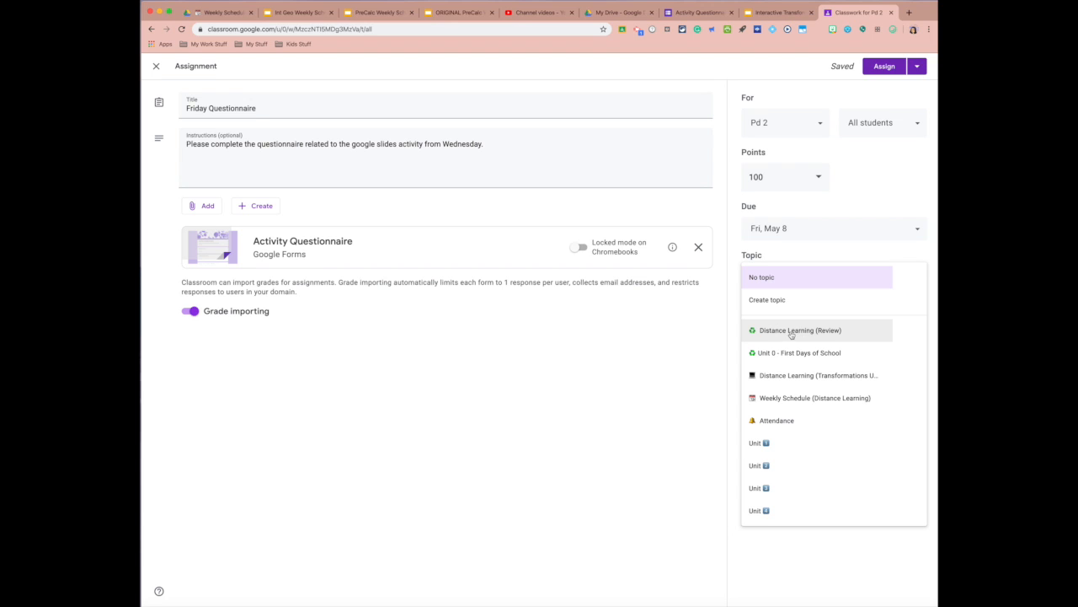
pyautogui.click(797, 380)
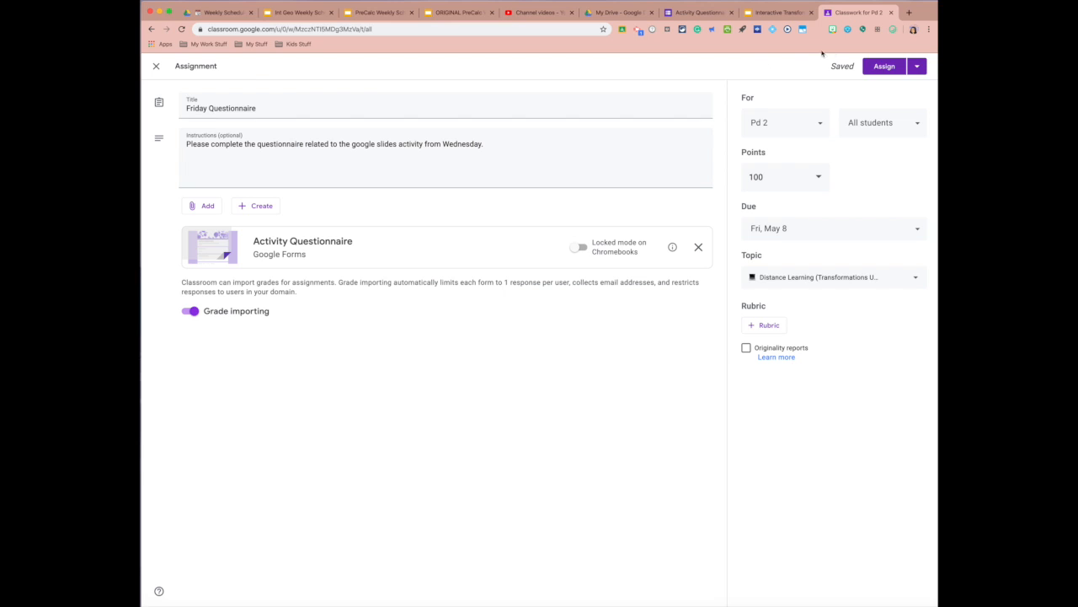
pyautogui.click(918, 67)
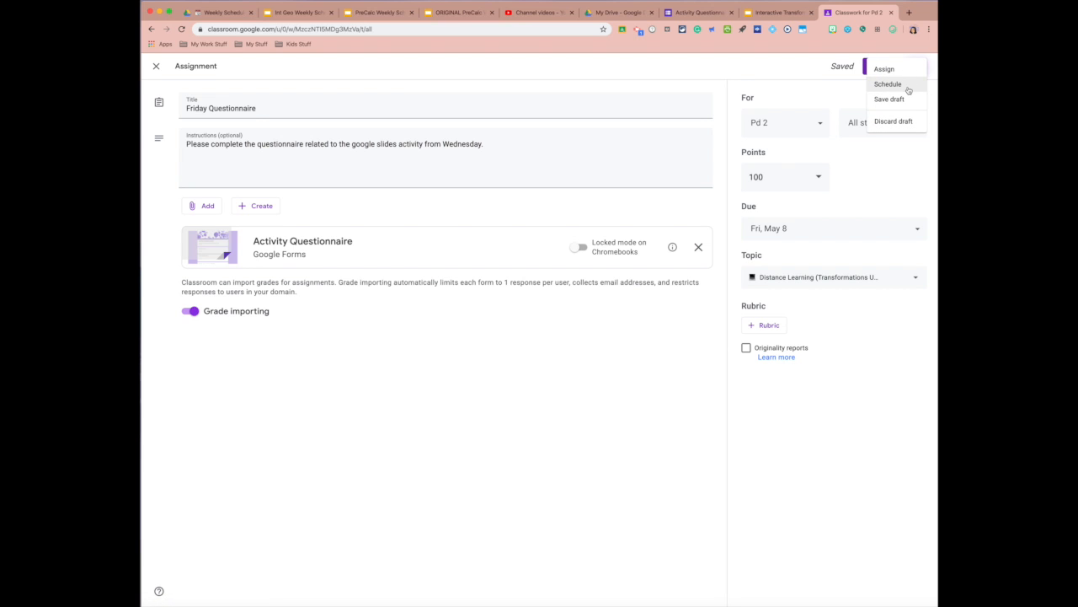
pyautogui.click(907, 88)
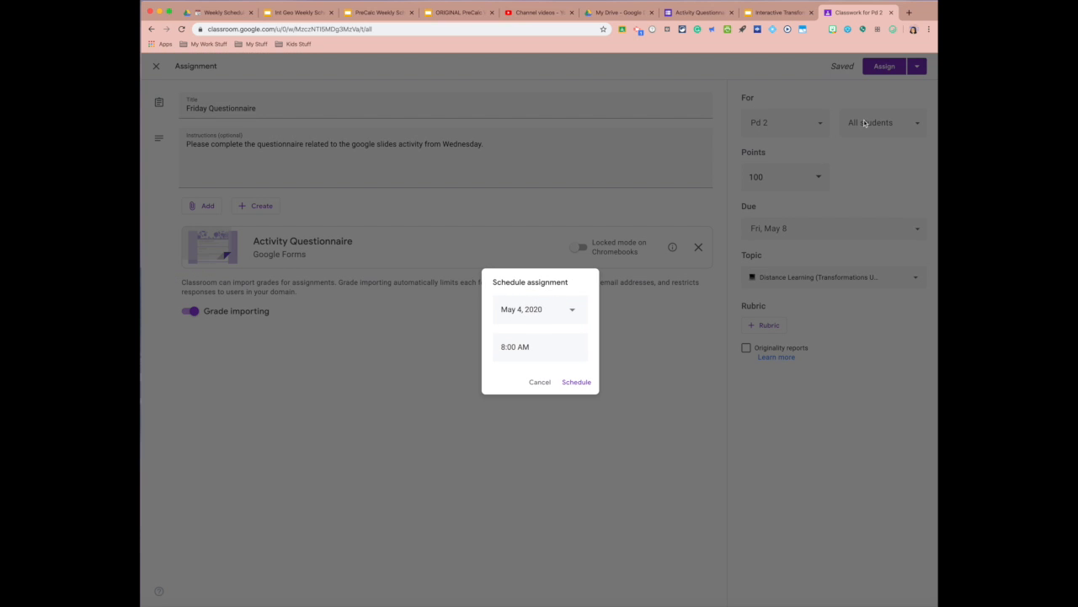
pyautogui.click(572, 311)
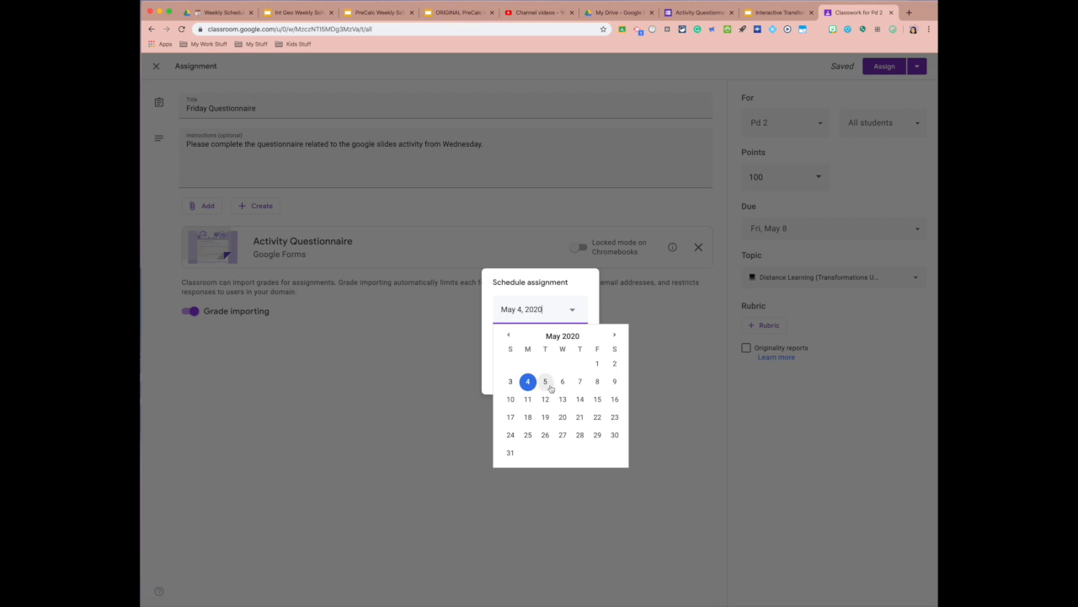
pyautogui.click(598, 382)
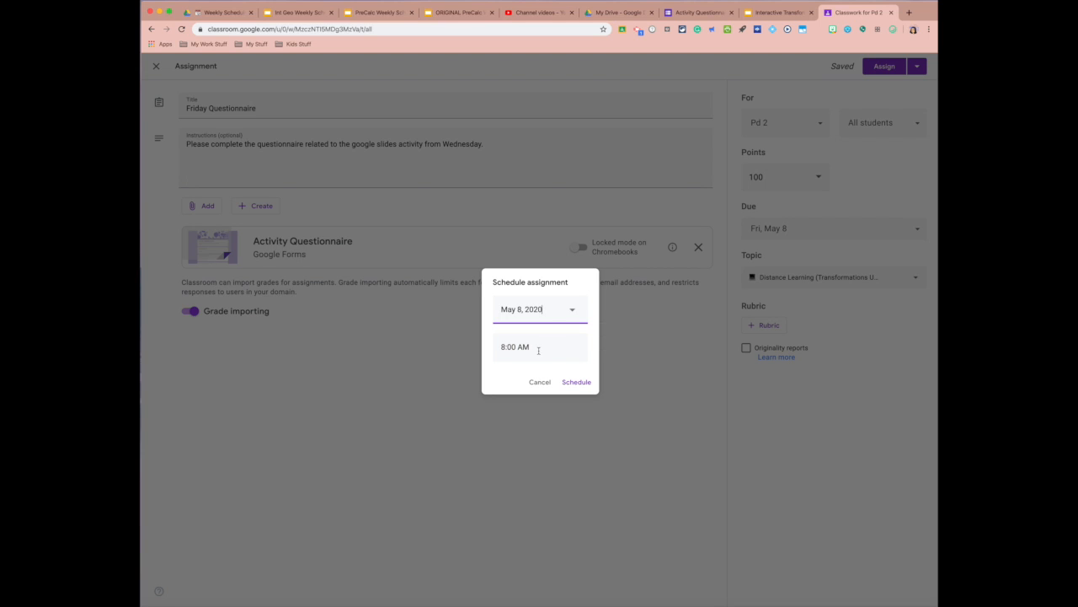
pyautogui.click(577, 385)
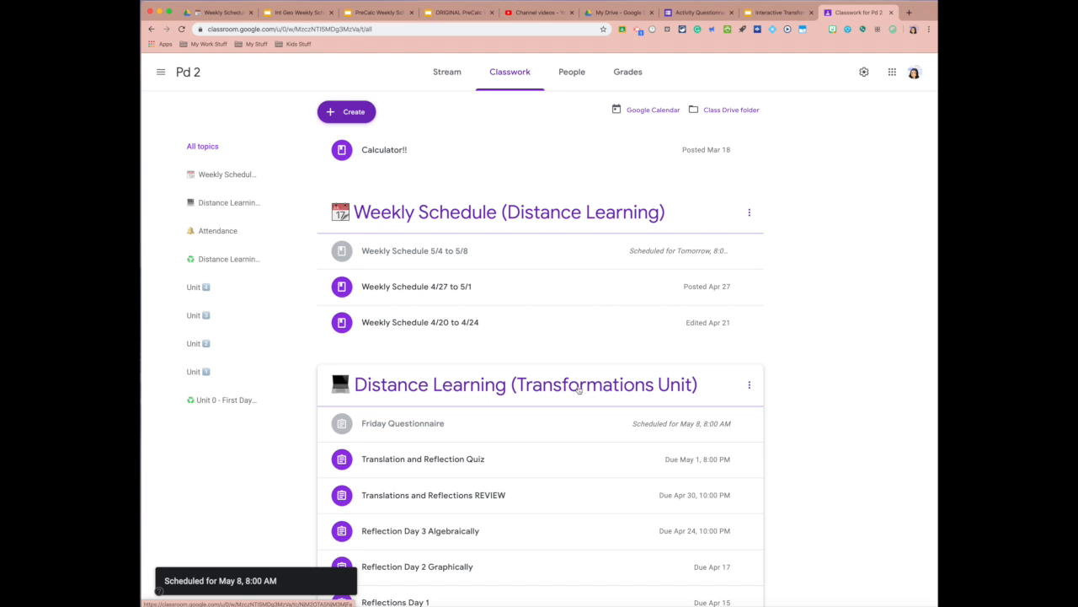
# Review the Pd 2 classwork list, checking the Friday Questionnaire entry and the weekly schedule, attendance and distance learning topics.
pyautogui.scroll(-3, 474, 271)
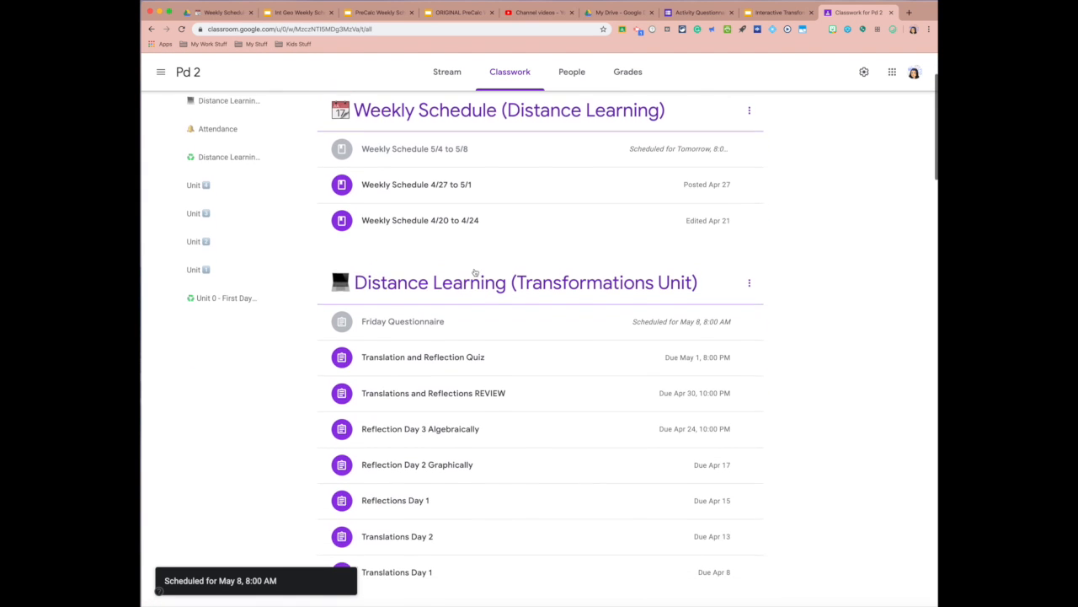
pyautogui.scroll(-1, 475, 272)
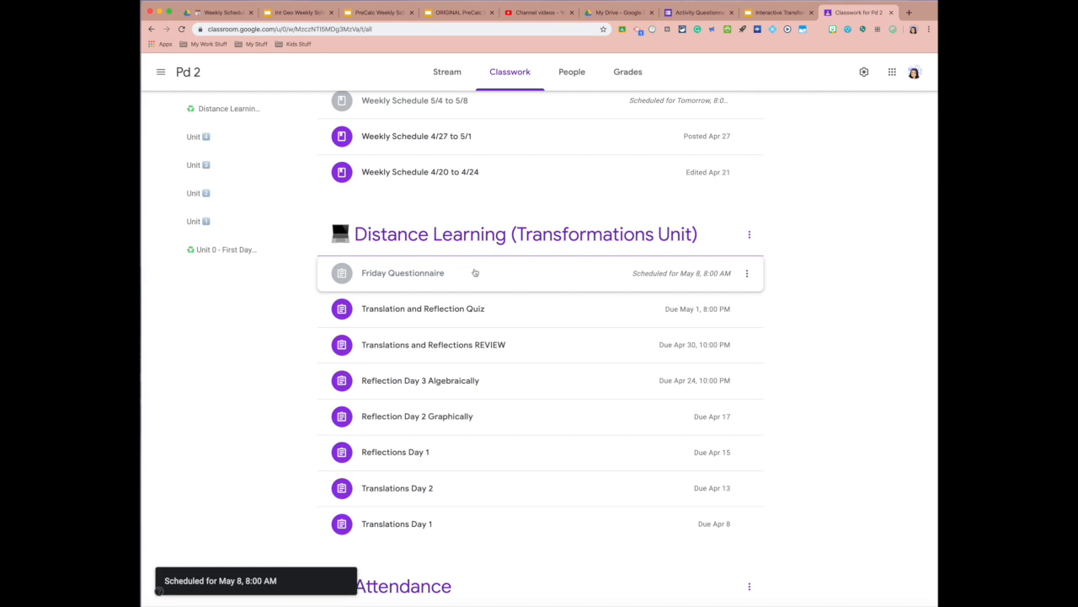
pyautogui.scroll(-2, 475, 272)
pyautogui.scroll(1, 474, 272)
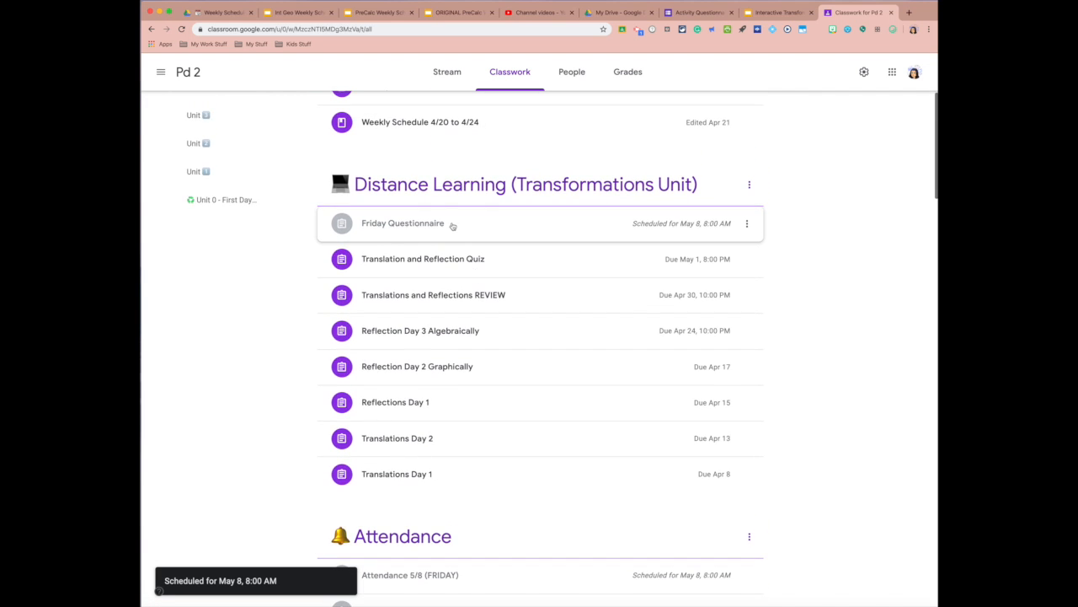
pyautogui.scroll(3, 453, 226)
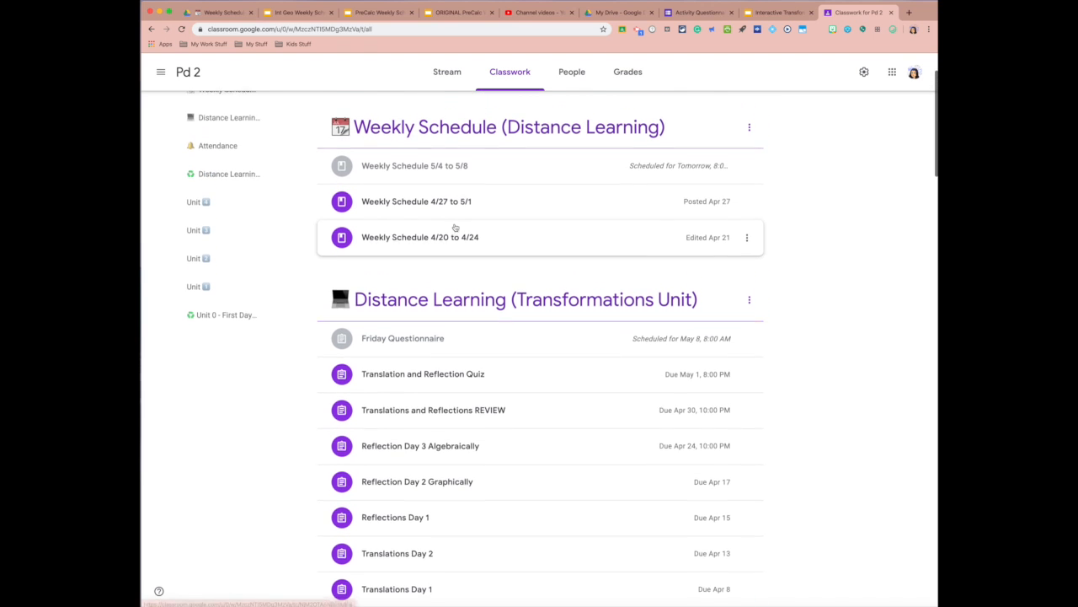
pyautogui.scroll(1, 410, 182)
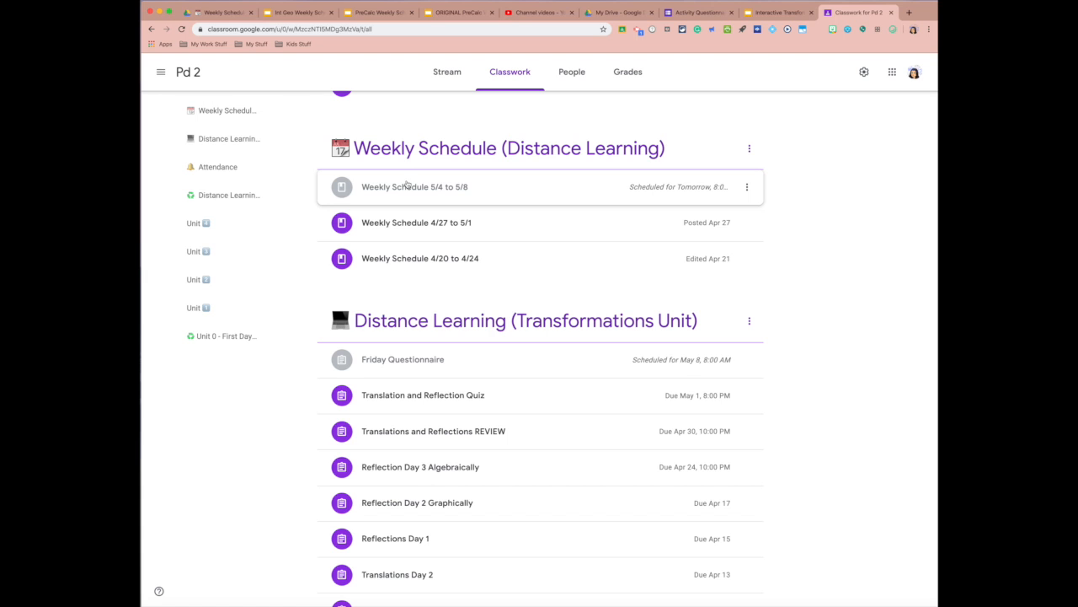
pyautogui.scroll(-5, 405, 190)
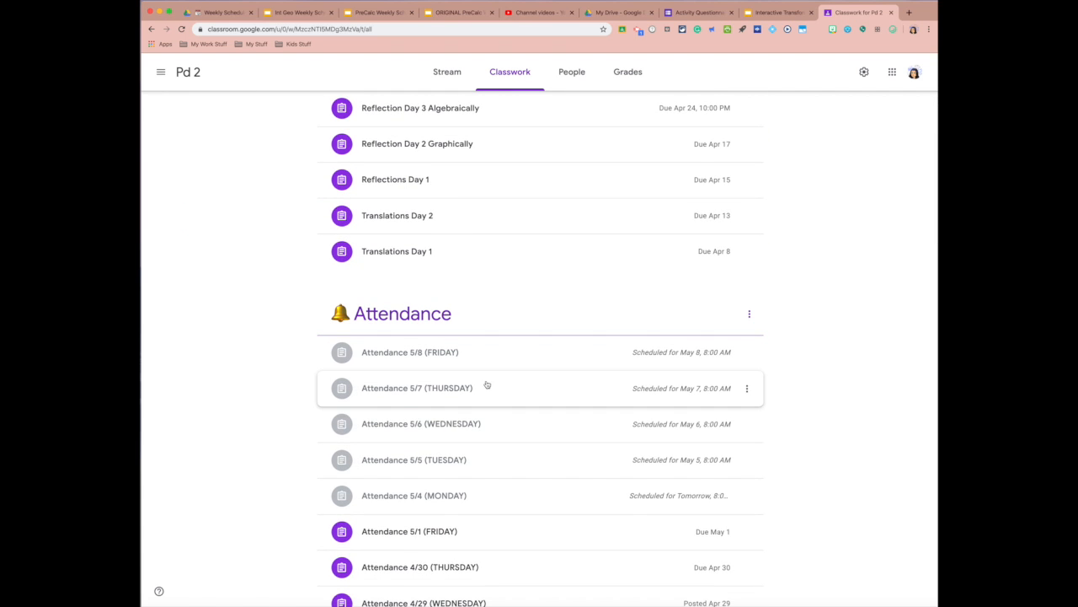
pyautogui.scroll(3, 486, 385)
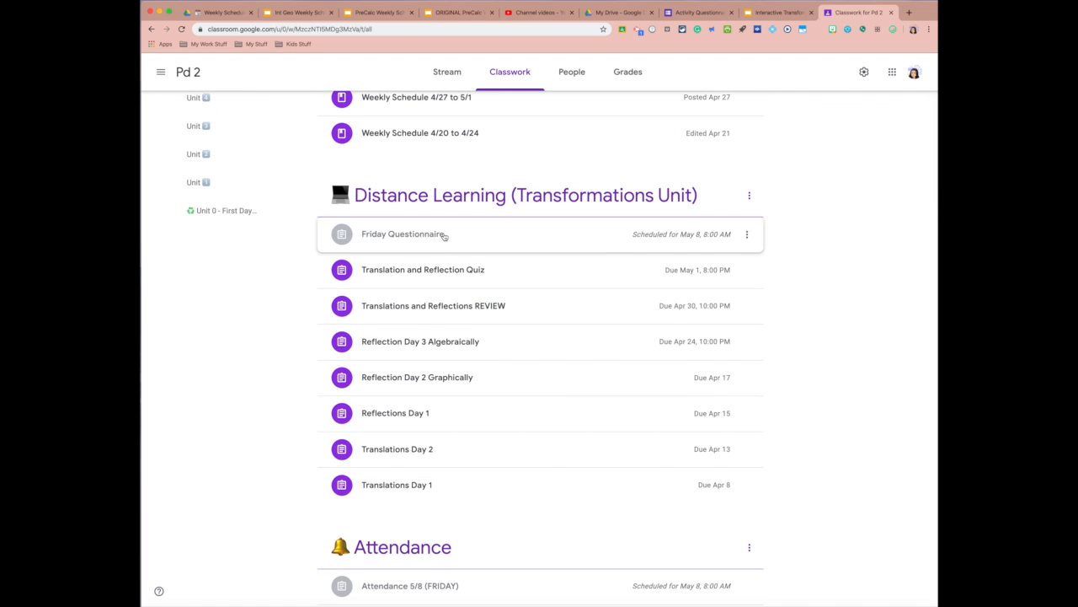
pyautogui.scroll(4, 441, 236)
pyautogui.scroll(1, 439, 223)
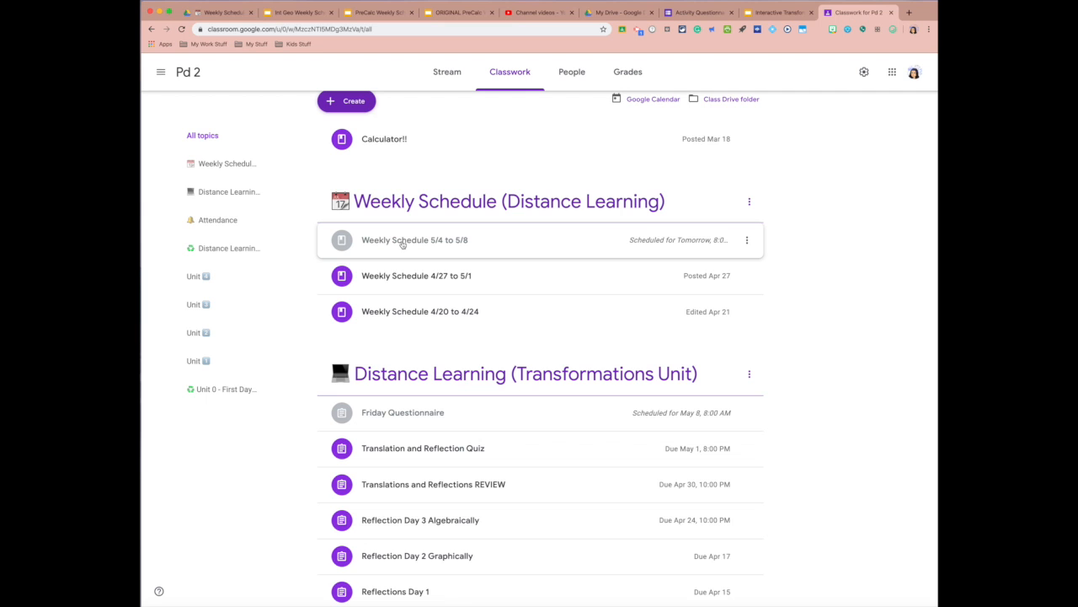
pyautogui.scroll(1, 403, 244)
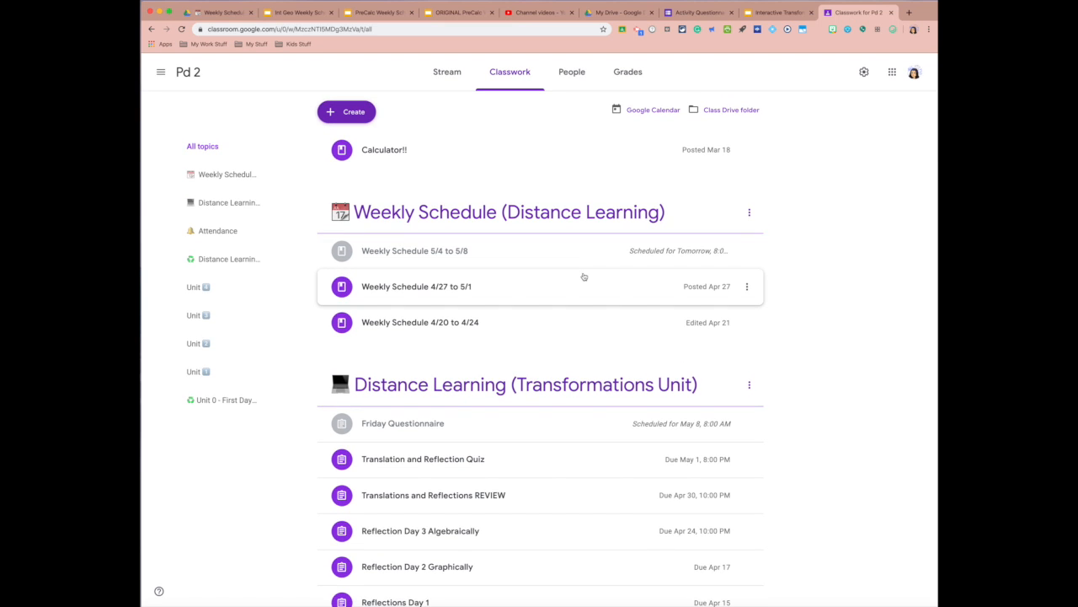
pyautogui.scroll(-4, 584, 276)
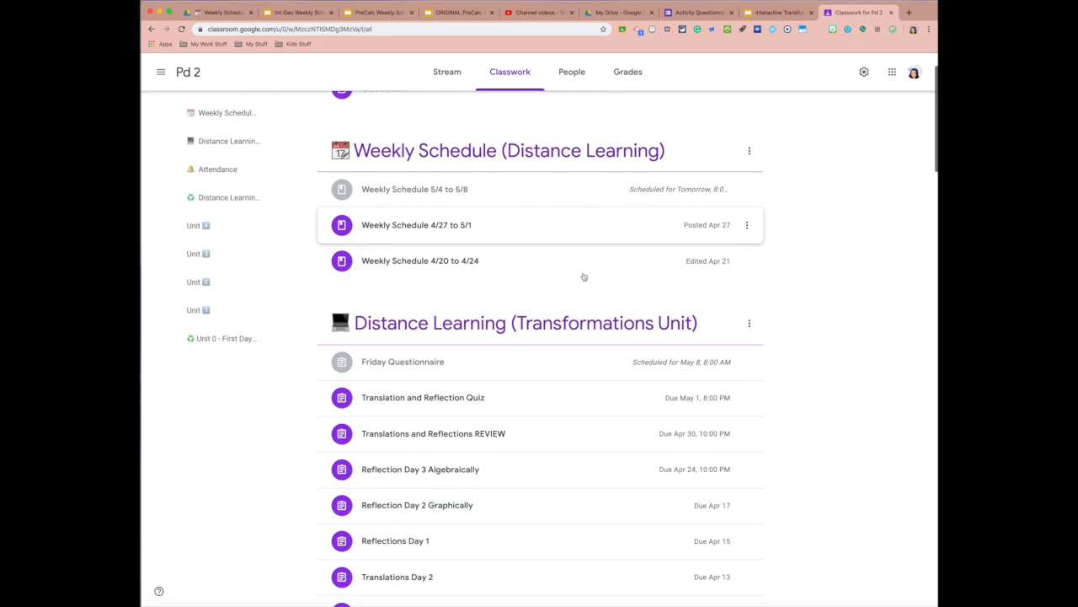
pyautogui.scroll(-10, 584, 277)
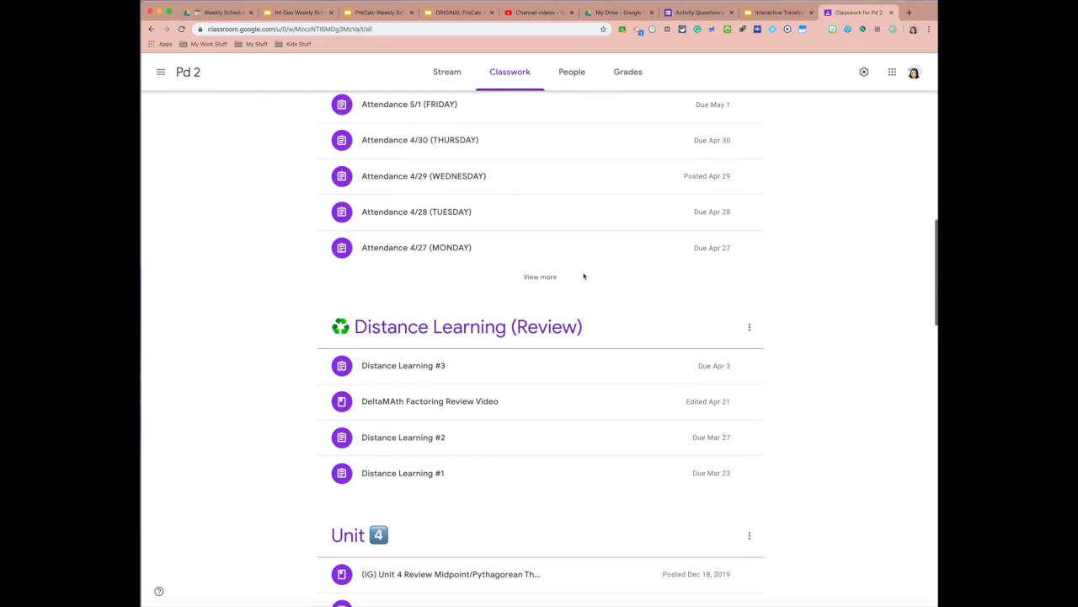
pyautogui.scroll(-5, 584, 277)
pyautogui.scroll(13, 584, 276)
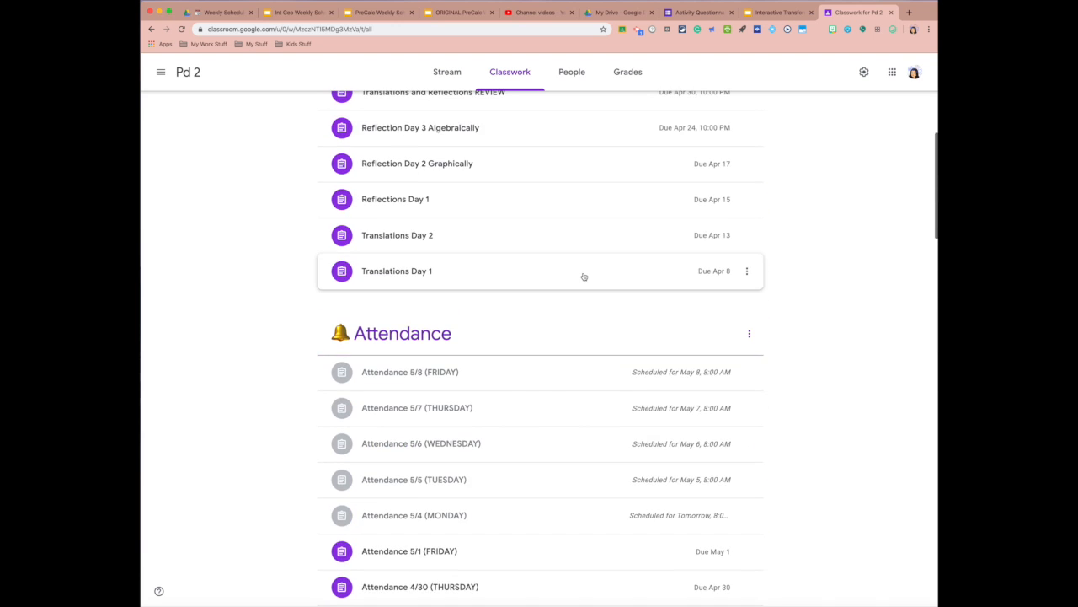
pyautogui.scroll(5, 584, 276)
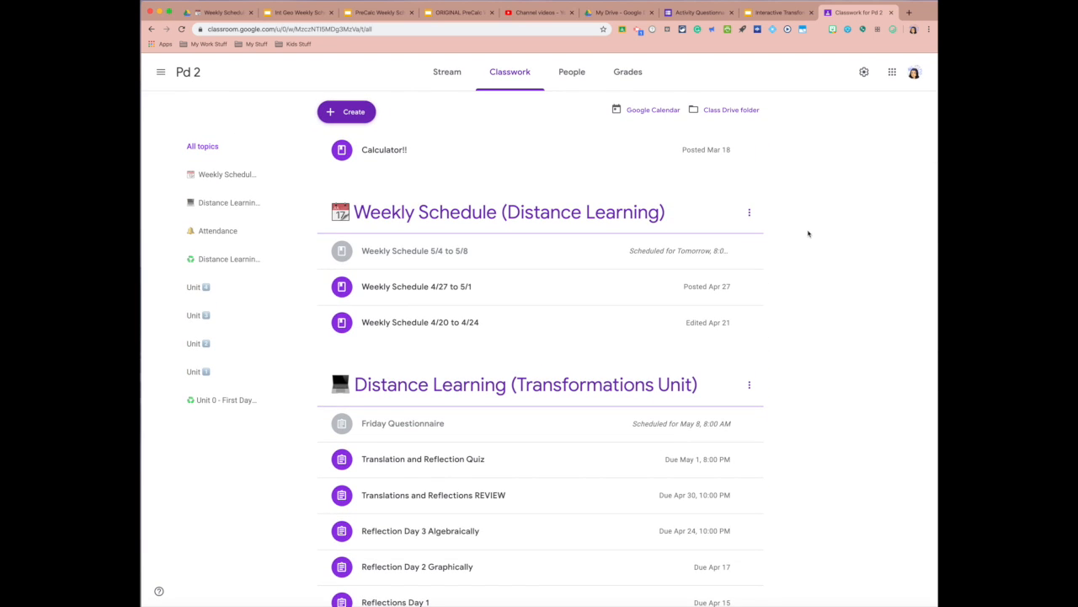
# Return to the Activity Questionnaire form in Google Forms and look over its header and questions.
pyautogui.click(702, 12)
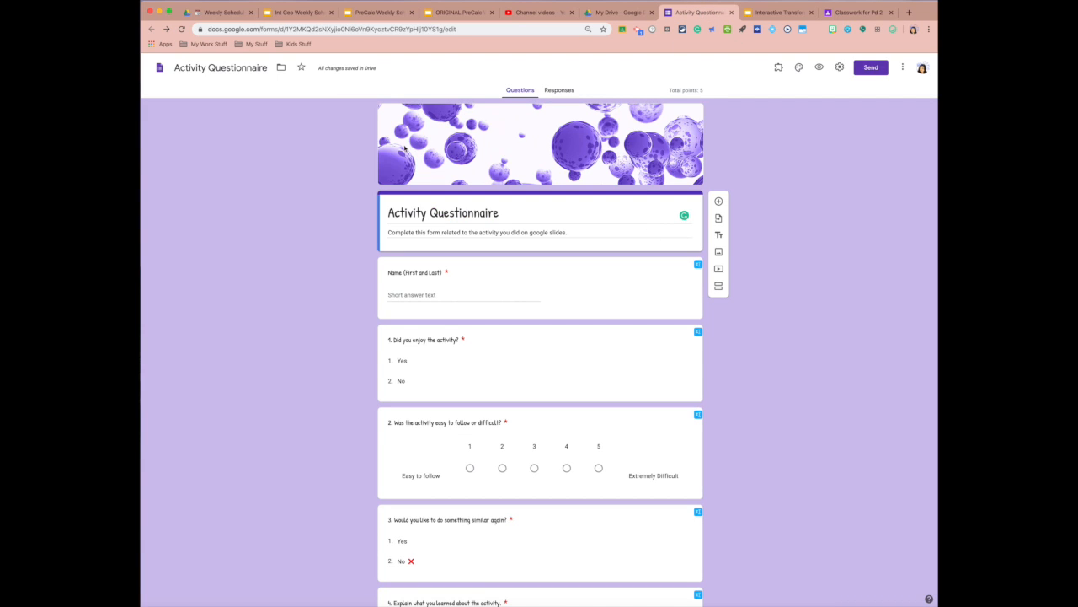
pyautogui.scroll(-2, 713, 253)
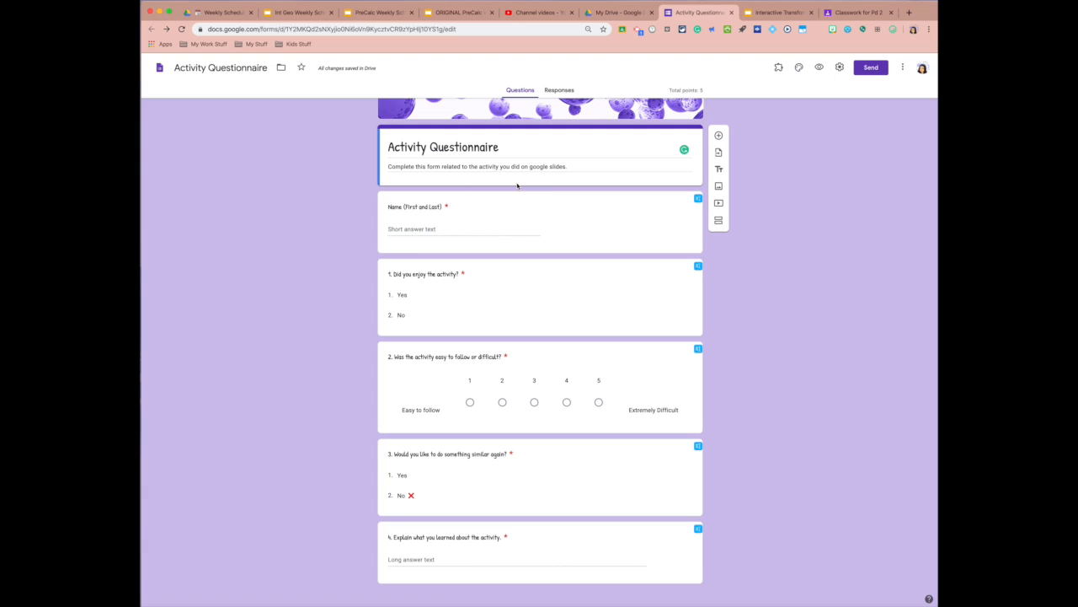
pyautogui.scroll(2, 516, 186)
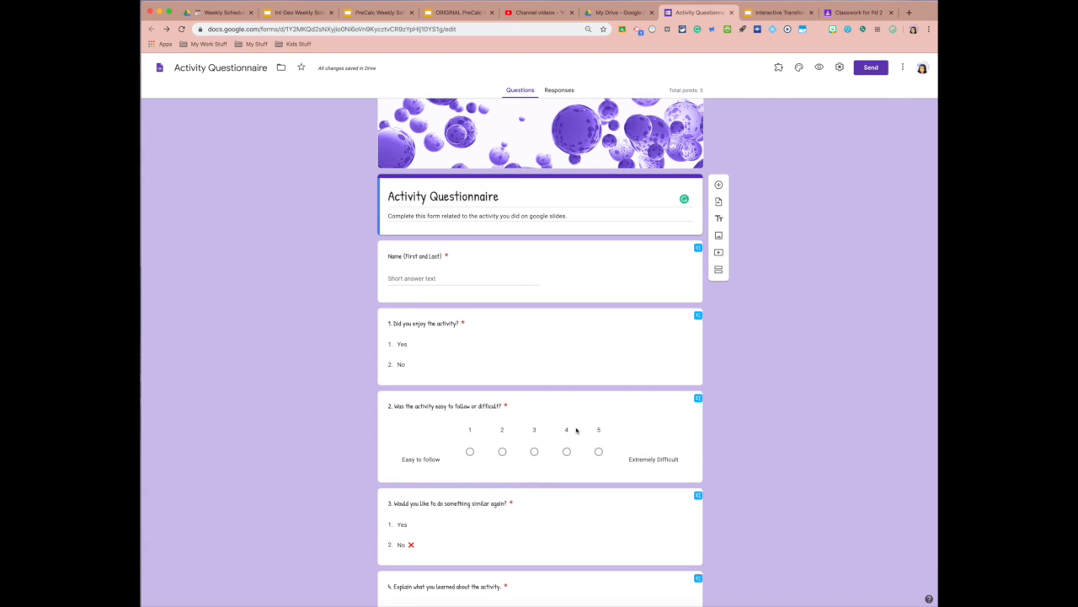